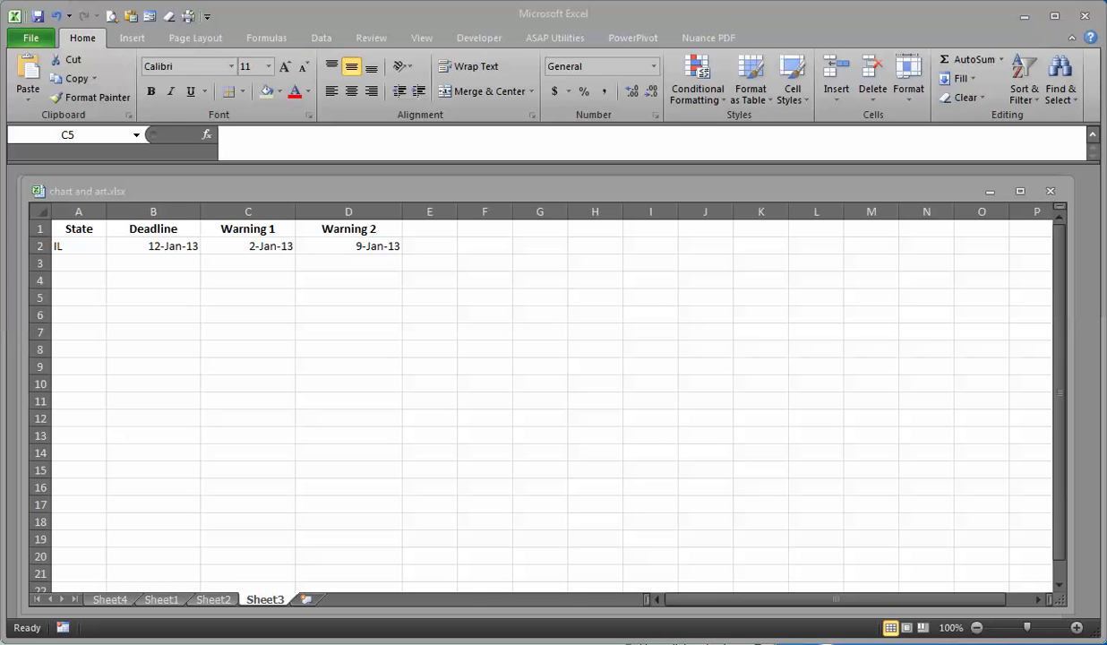
Examine the Deadline, Warning 1 and Warning 2 columns on Sheet3 of chart and art.xlsx, including the formula in C2
key(alt+Tab)
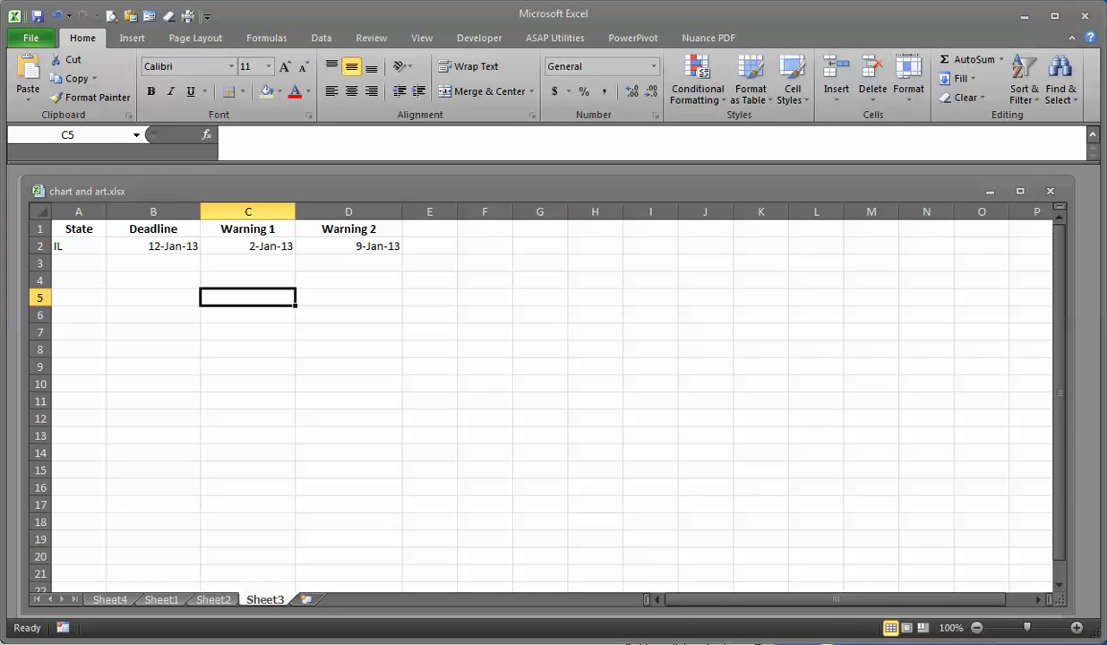
drag(537, 191, 580, 203)
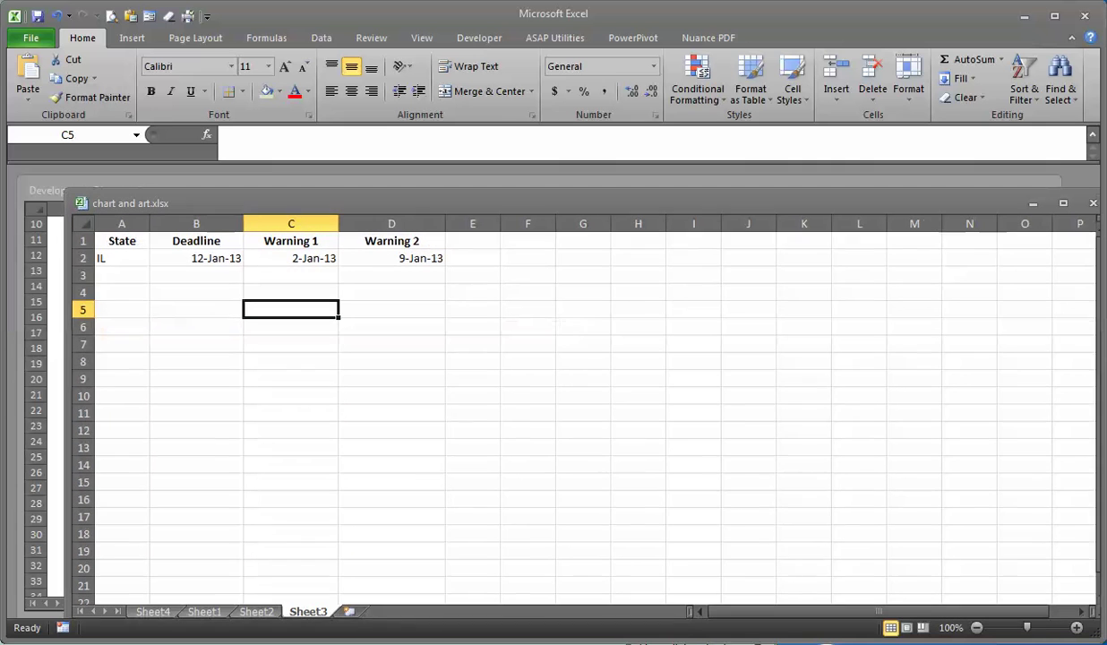
key(ctrl+Home)
key(Right)
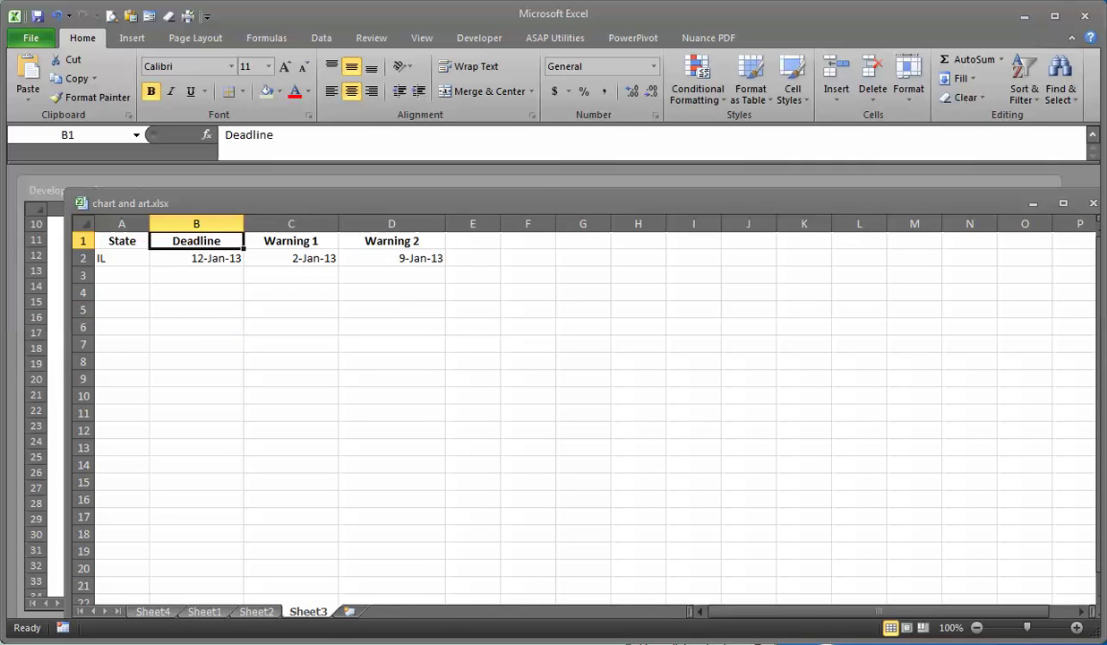
key(Down)
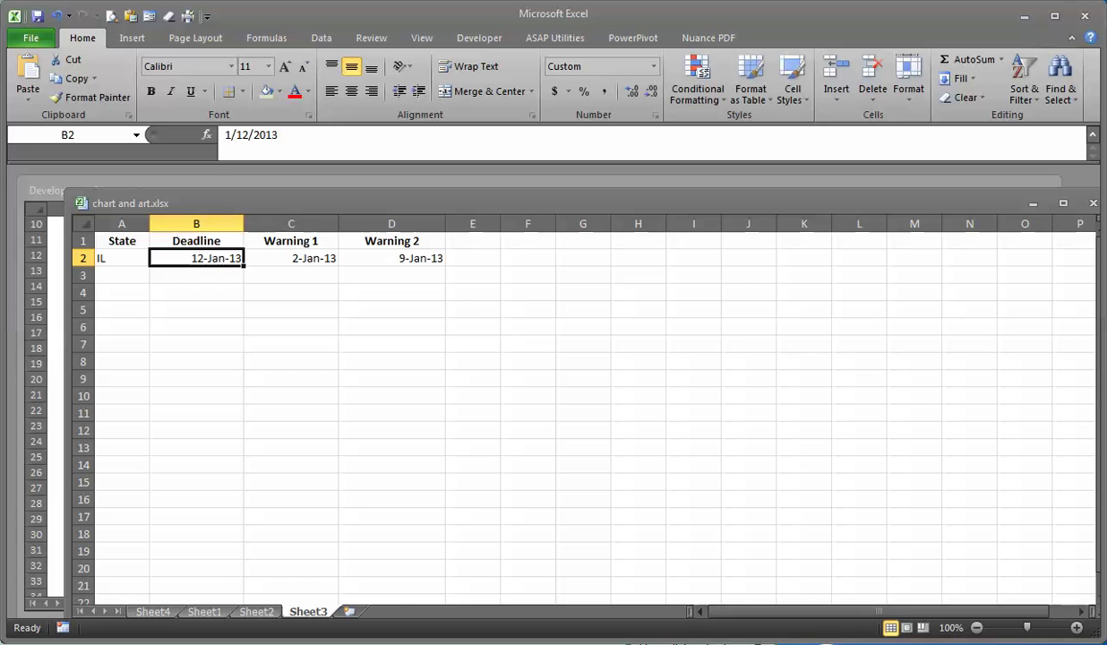
click(291, 241)
key(Right)
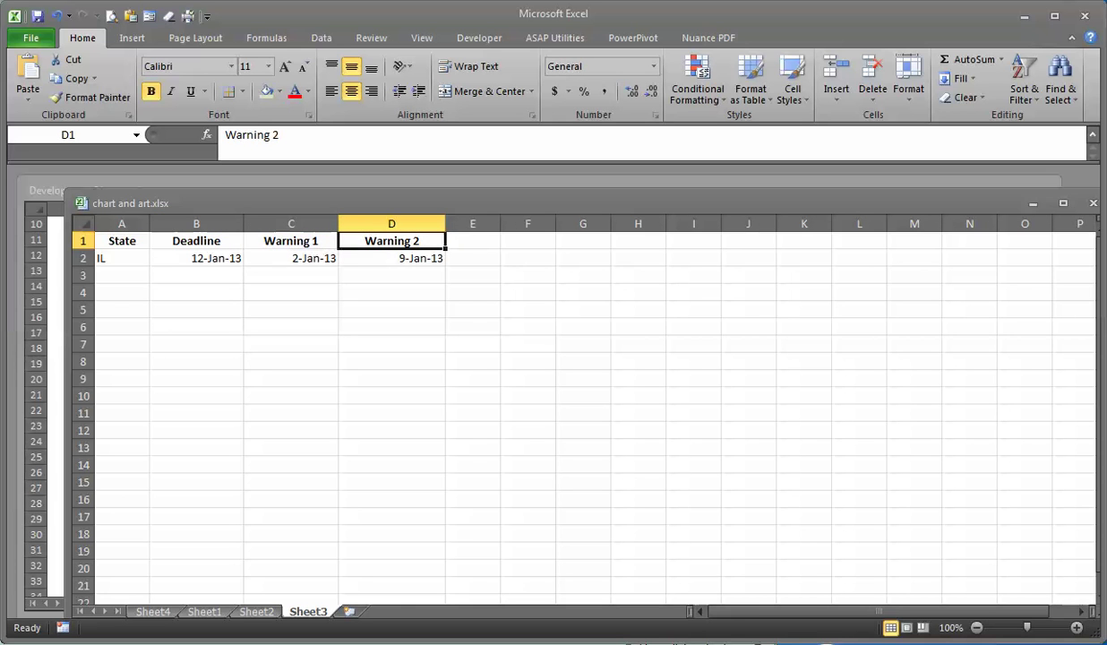
click(291, 258)
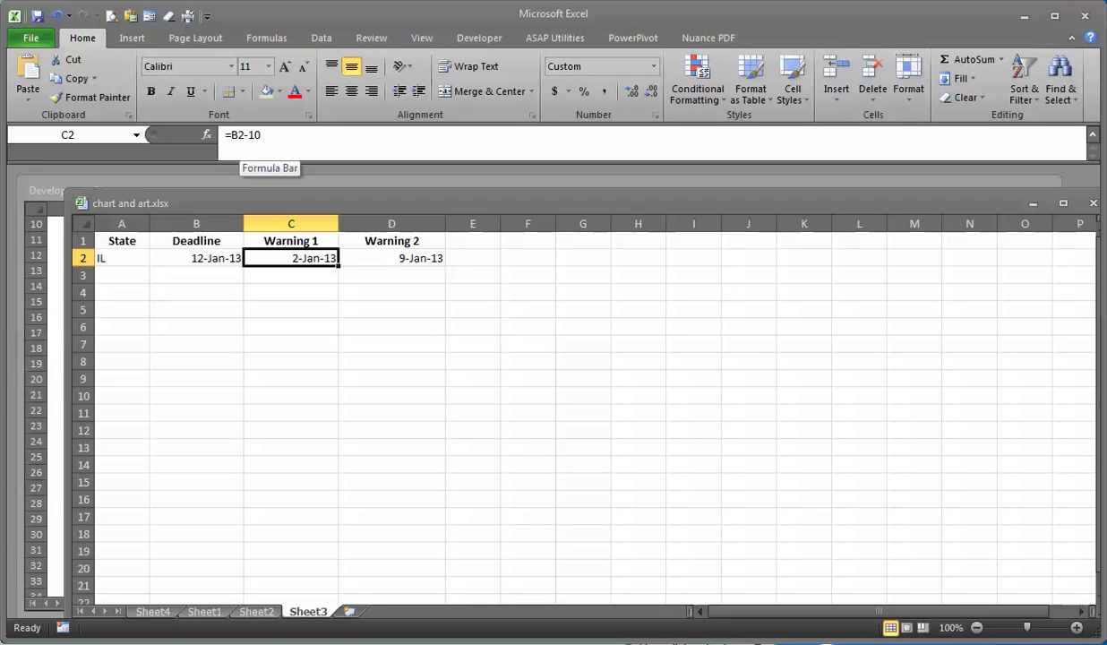
click(197, 258)
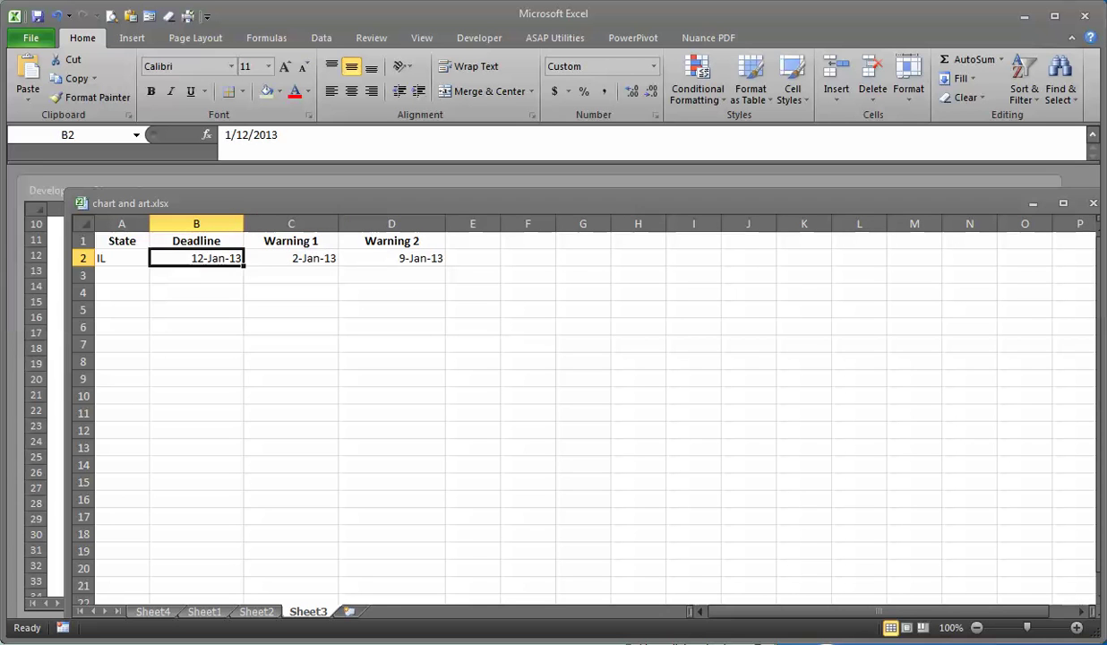
Clear the Warning 1 cell C2 and re-enter its formula as =B2-10
click(291, 258)
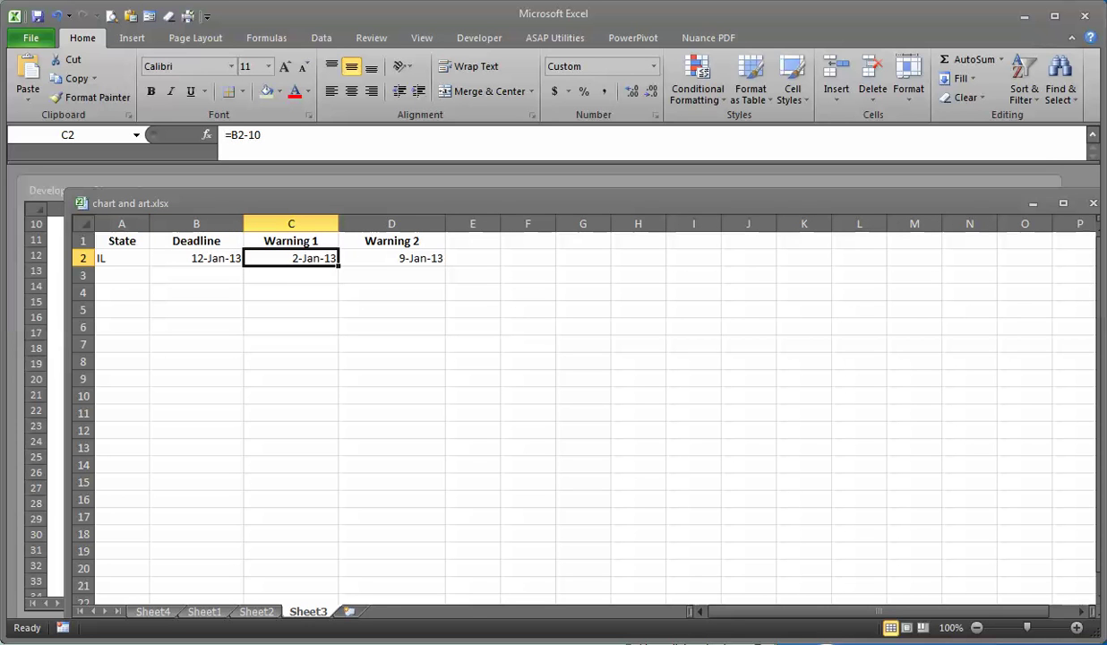
key(Delete)
key(Down)
key(Up)
text(=)
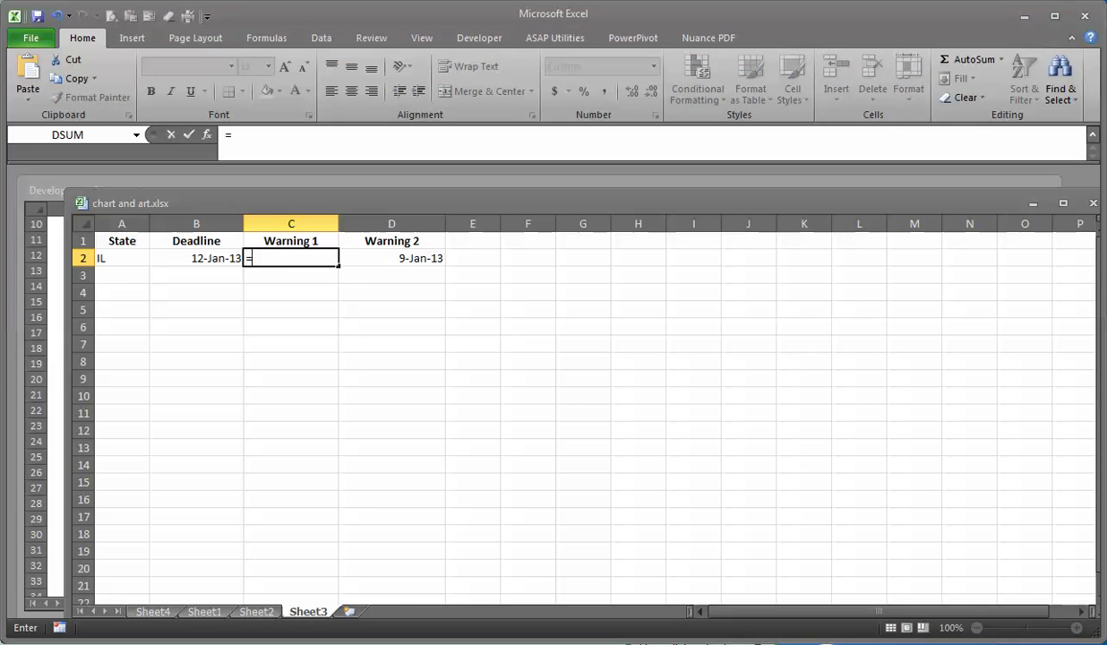
key(Left)
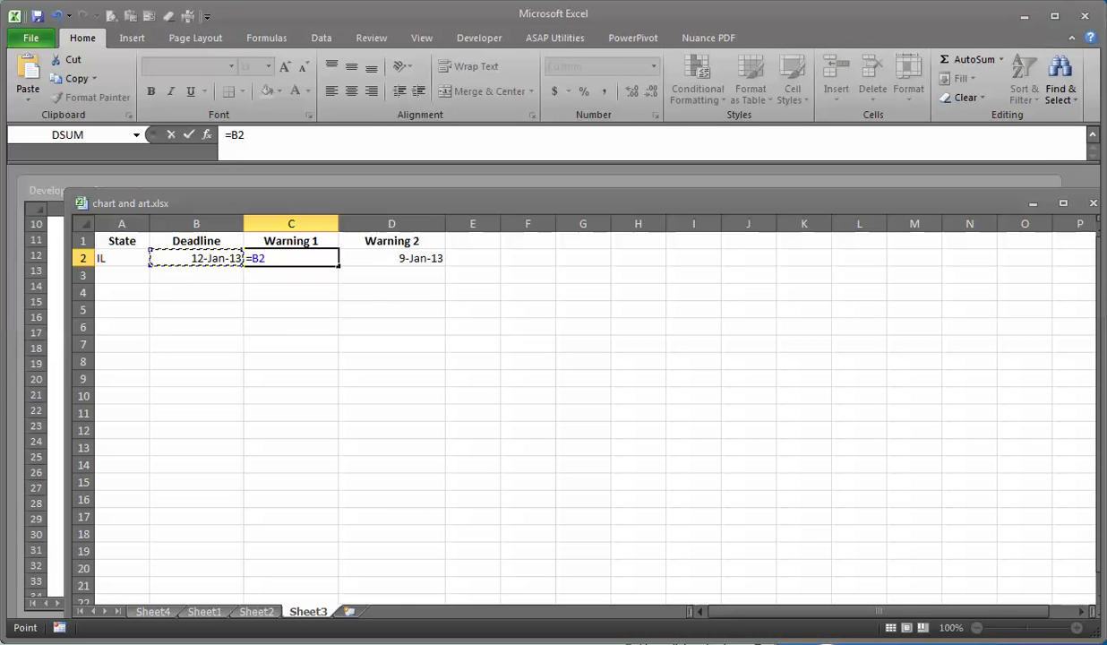
text(-10)
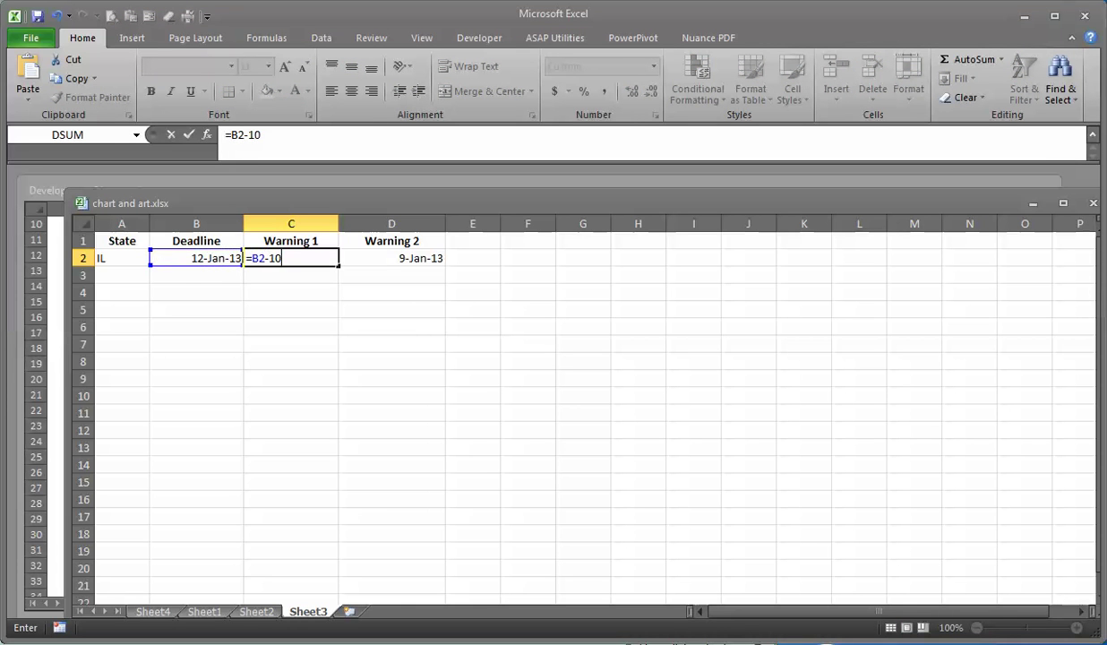
key(Return)
key(Up)
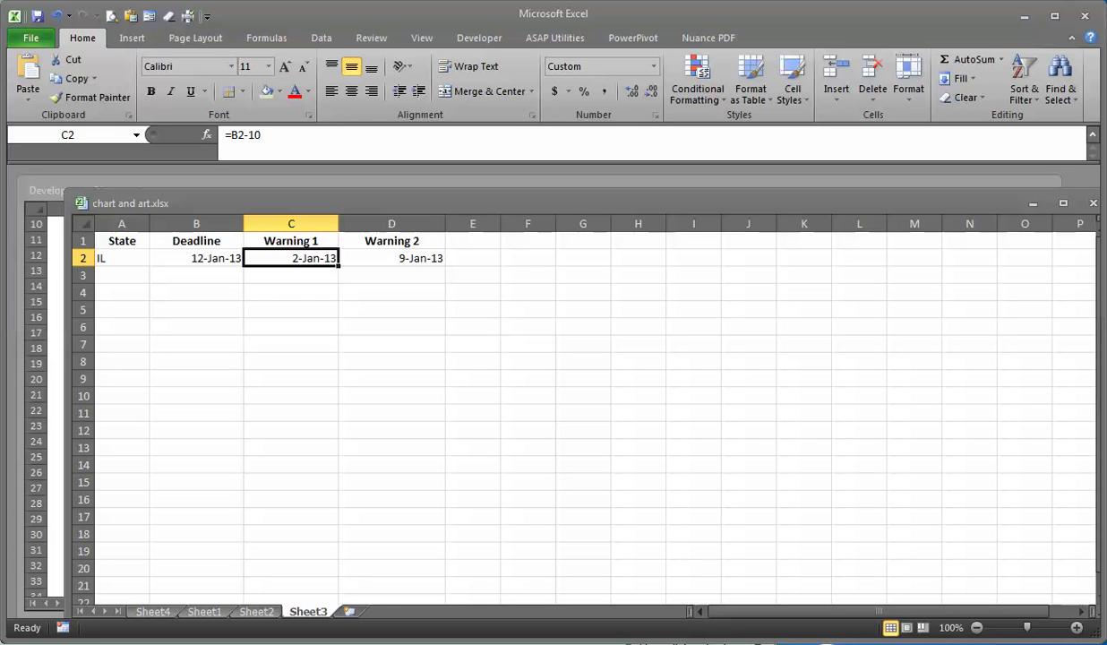
Check the Warning 2 formula in D2, and enter state OH with deadline 14FEB13 in row 3
click(392, 258)
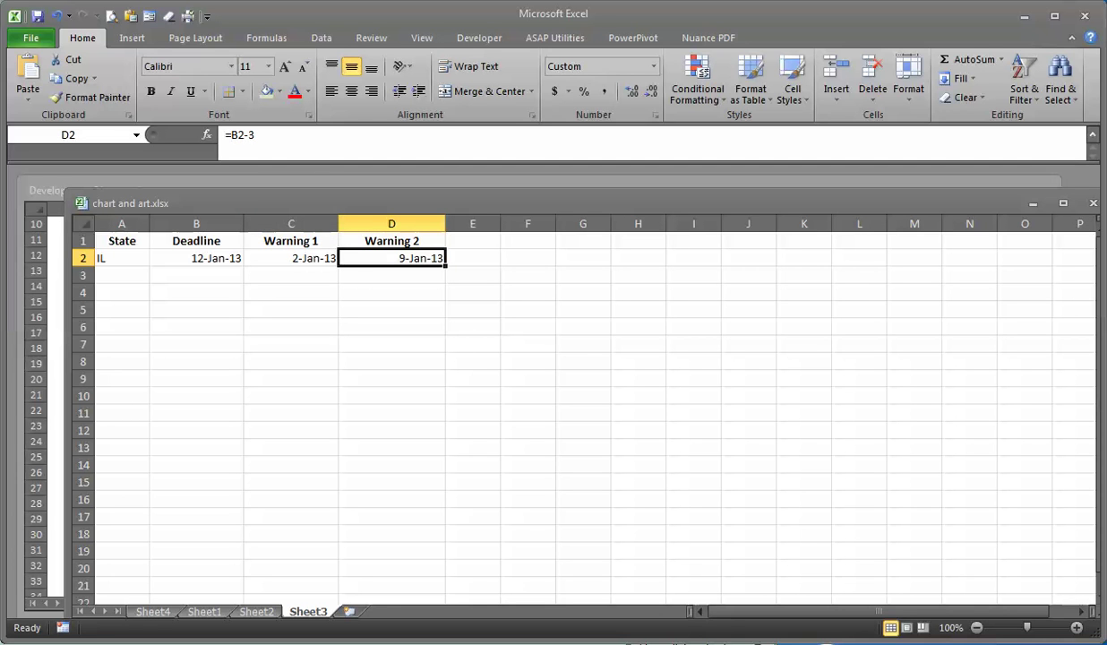
click(391, 275)
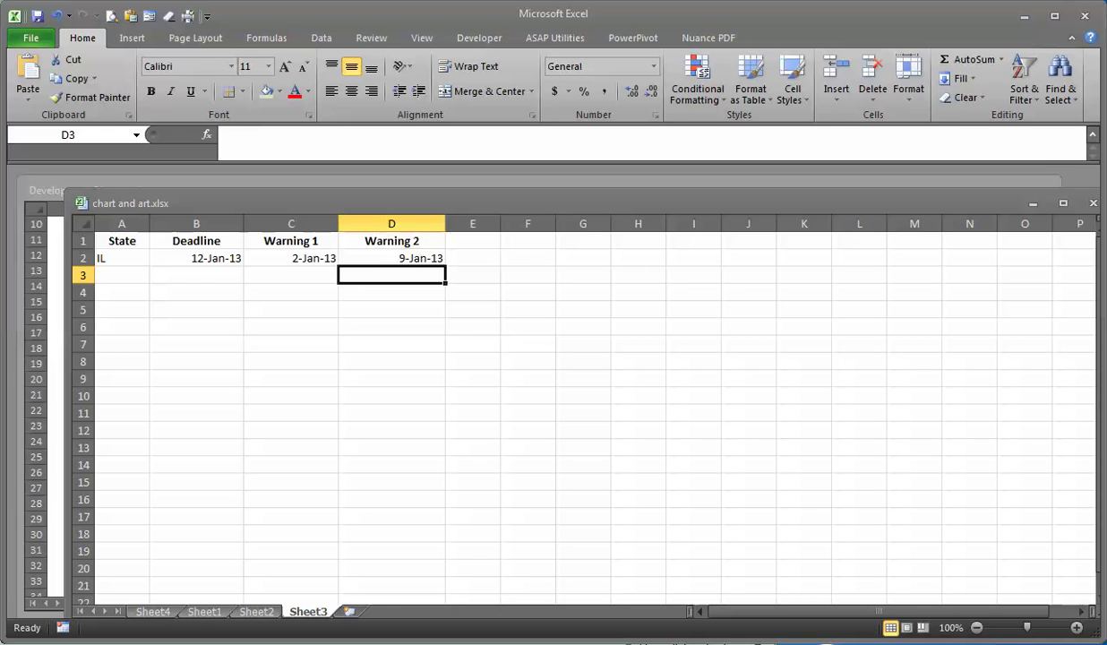
key(Left)
key(Left)
key(Left)
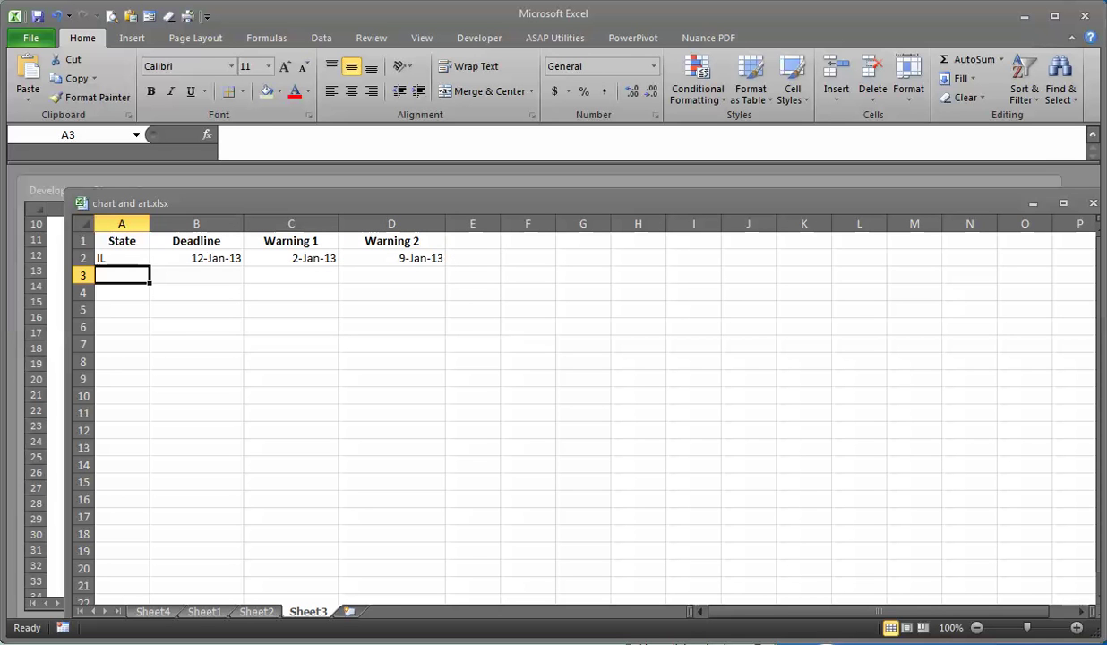
text(OH)
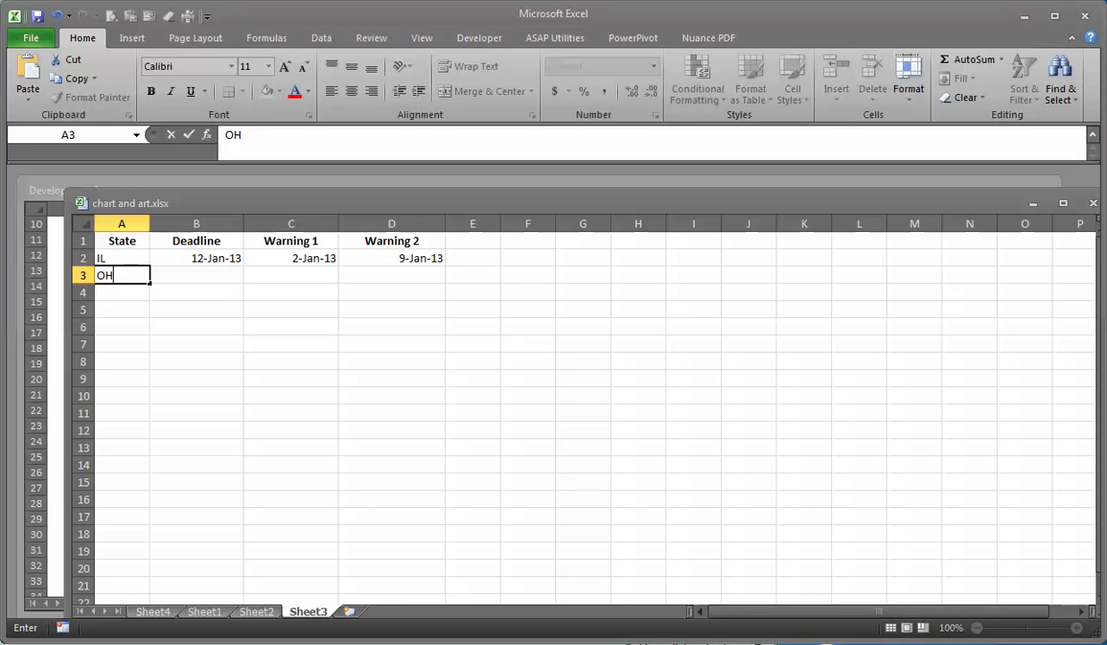
key(Tab)
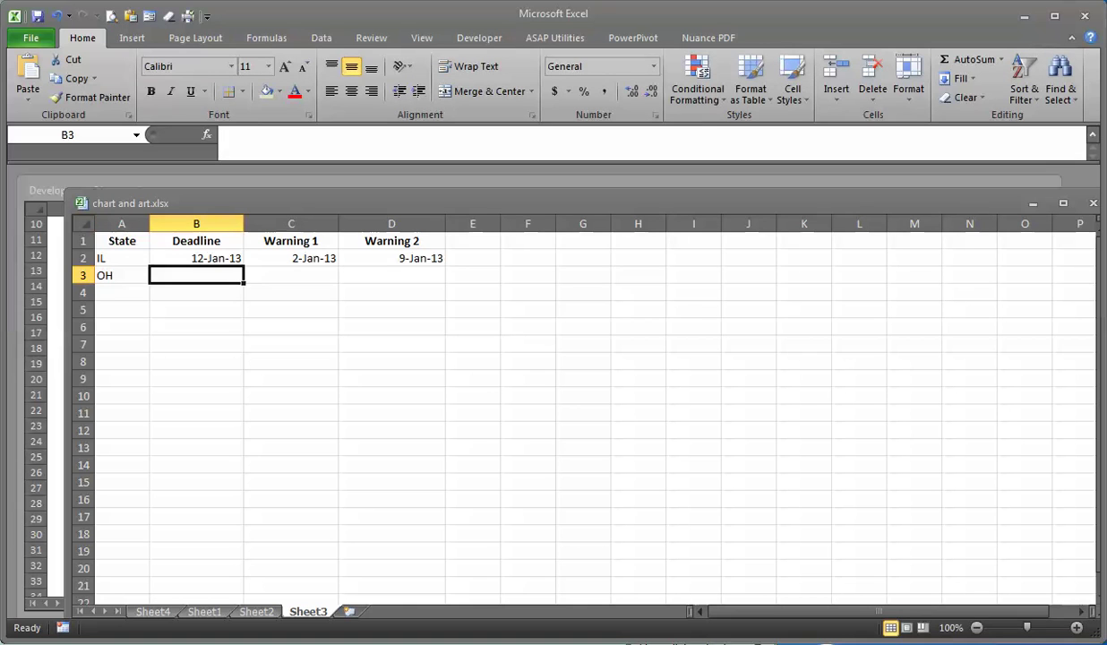
text(14FEB13)
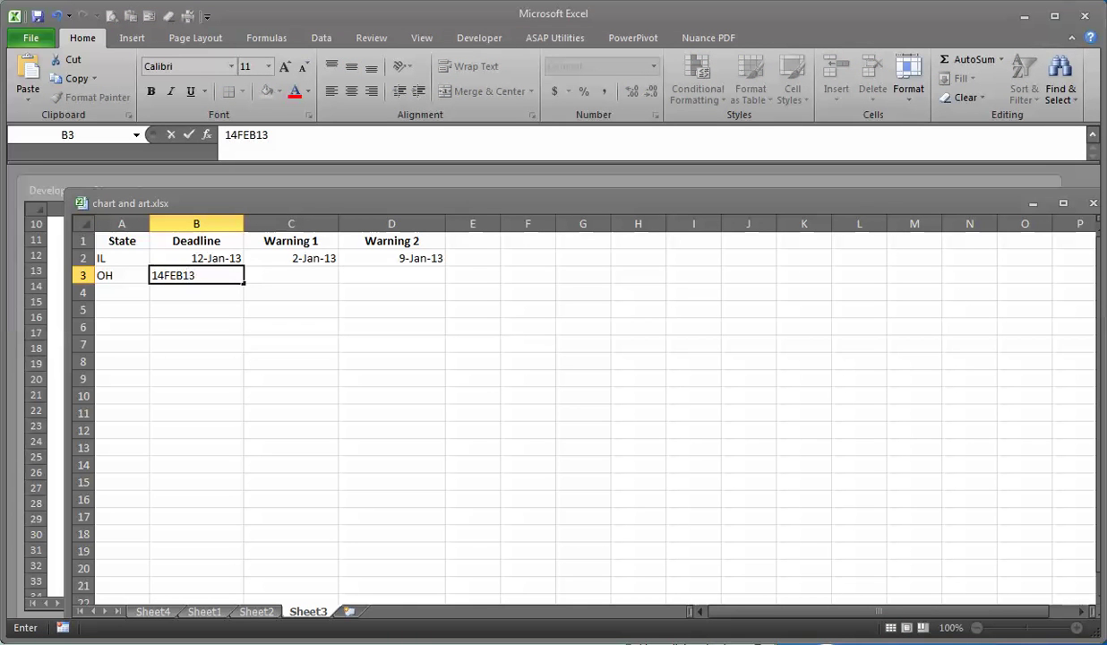
key(Return)
Fill the Warning 1 and Warning 2 formulas from row 2 down to the OH row
key(Up)
key(Right)
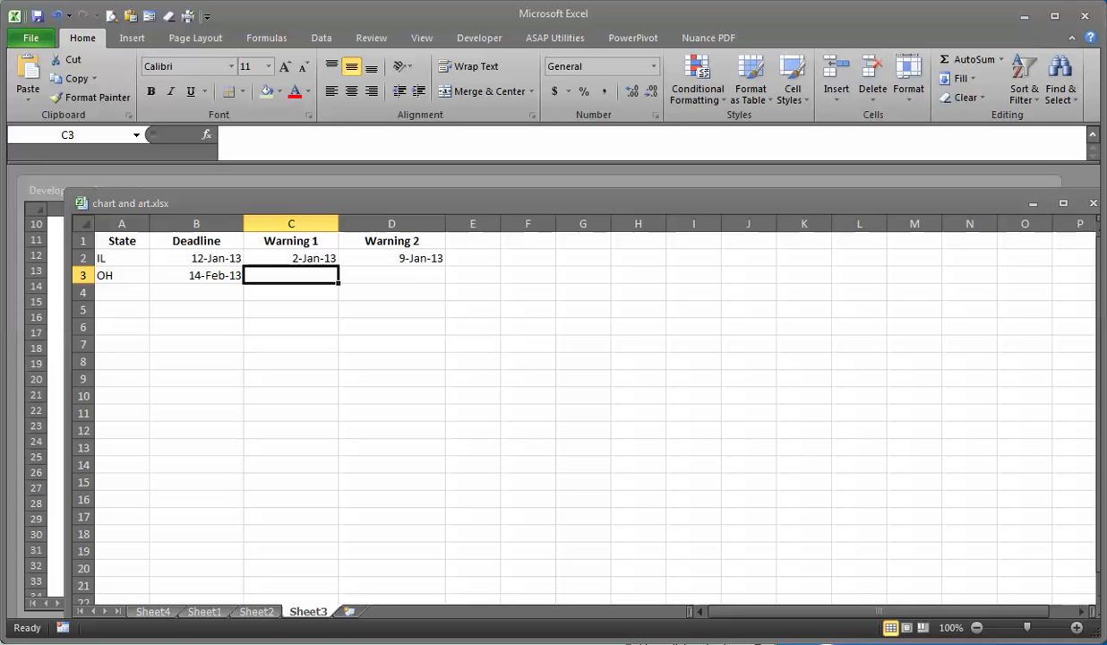
key(Up)
drag(338, 266, 337, 279)
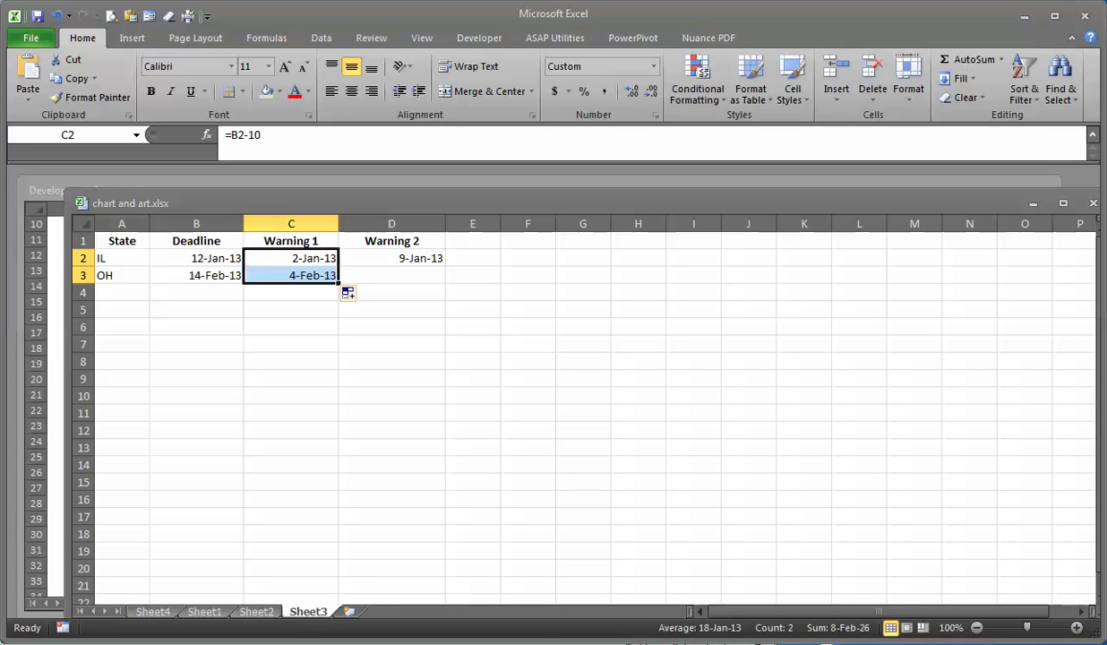
key(Down)
key(Right)
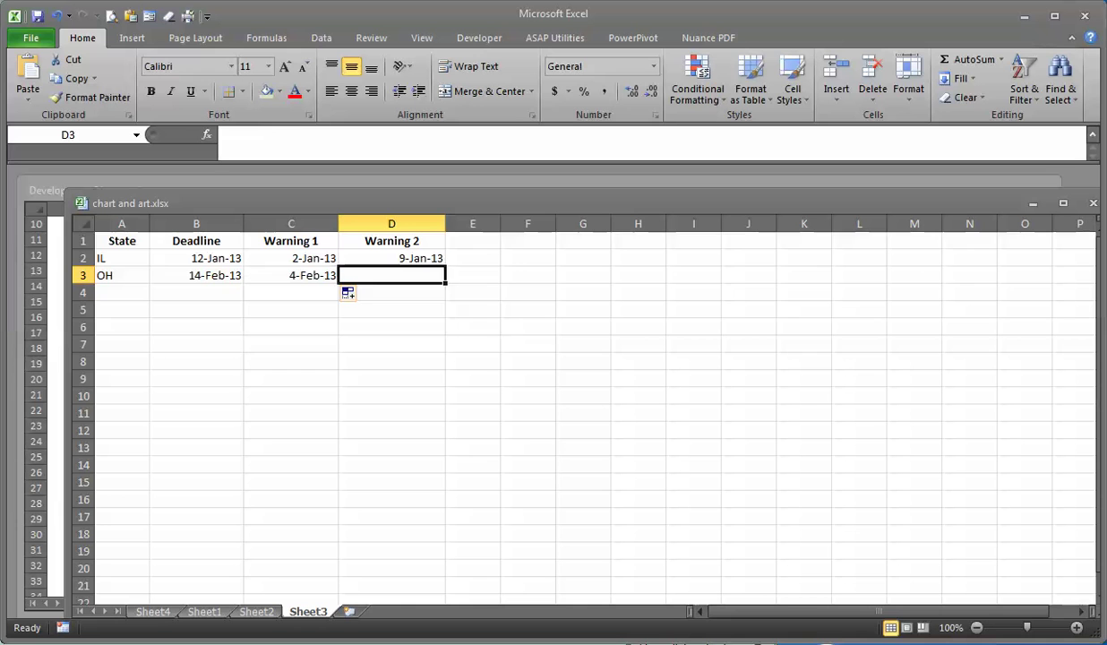
key(Up)
drag(445, 266, 445, 280)
key(Down)
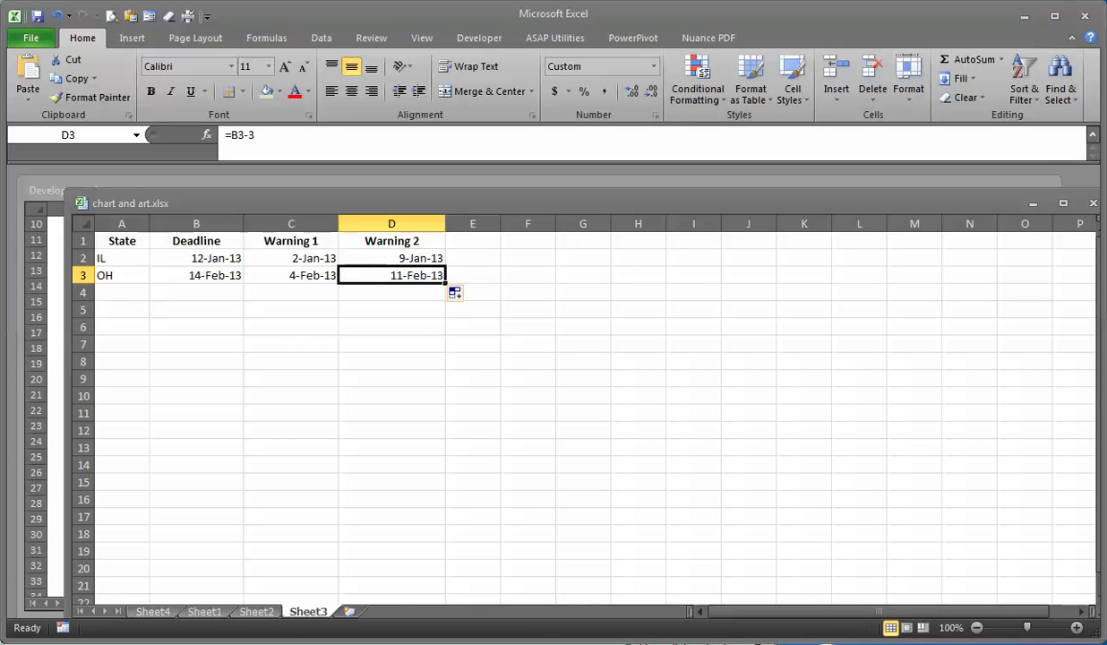
key(Left)
key(Left)
key(Left)
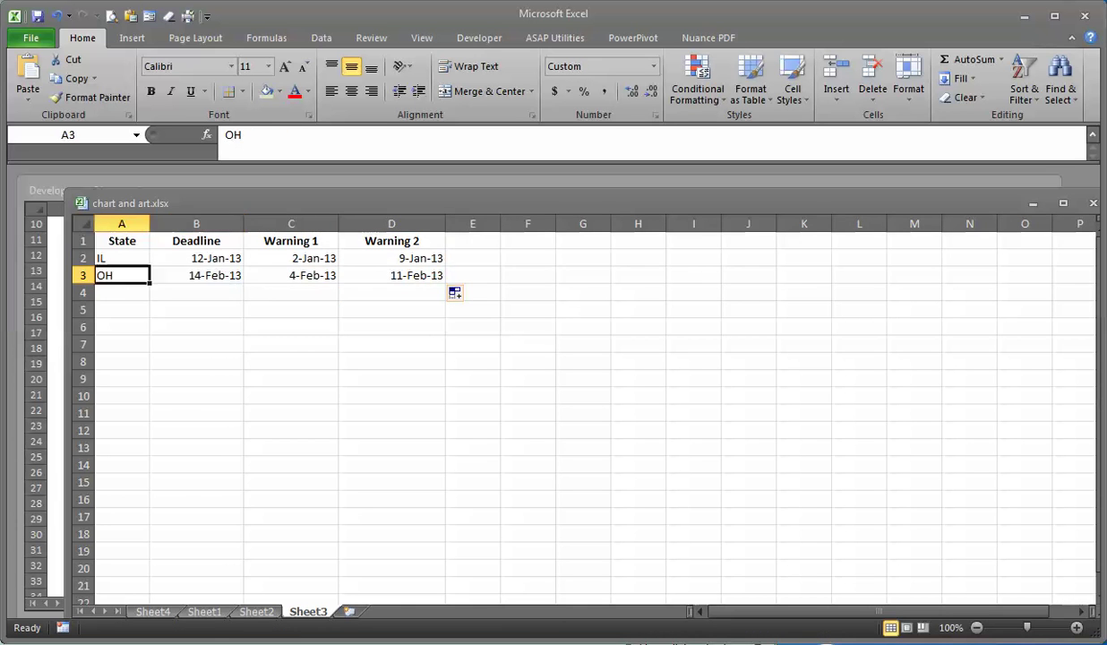
Convert the range A1:D3 into a table with headers
click(528, 499)
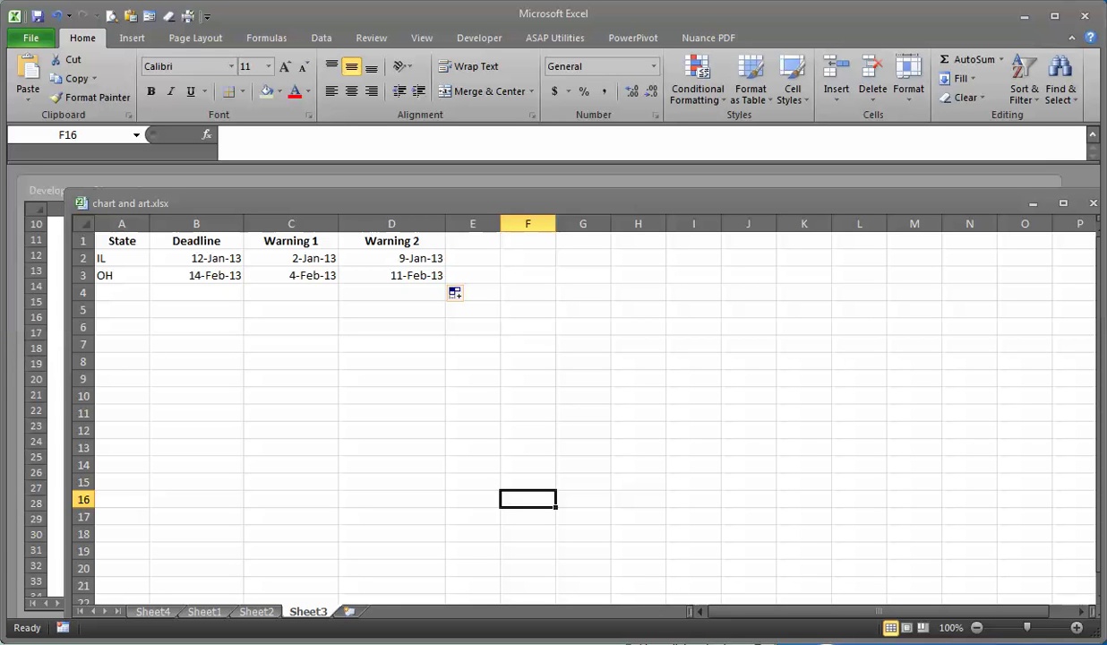
drag(122, 241, 392, 275)
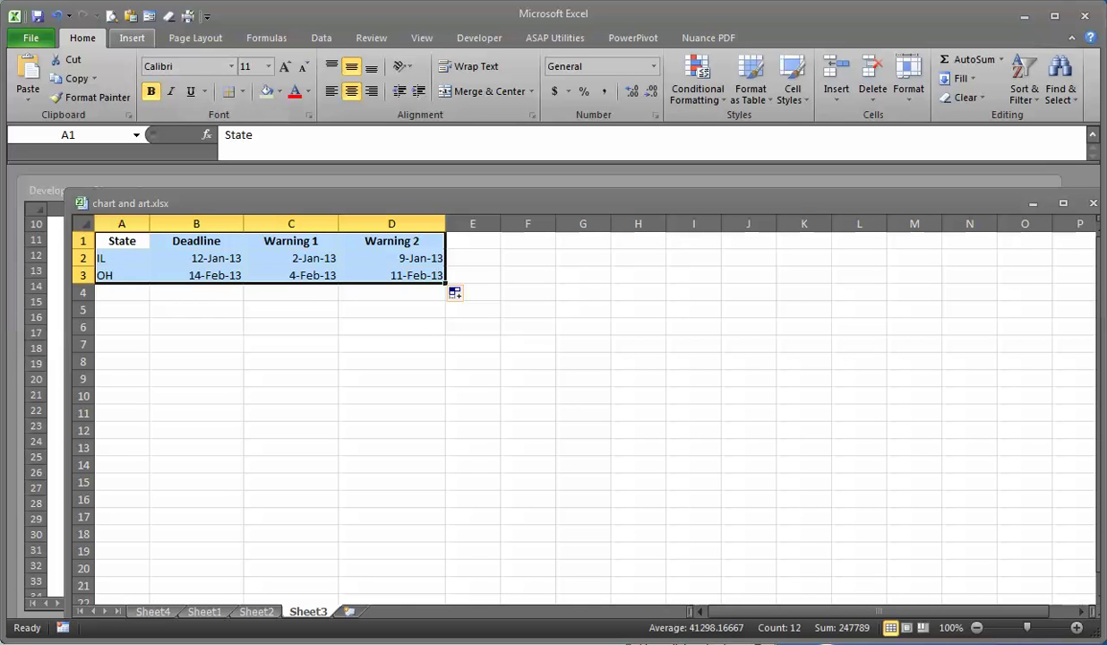
click(132, 38)
click(77, 76)
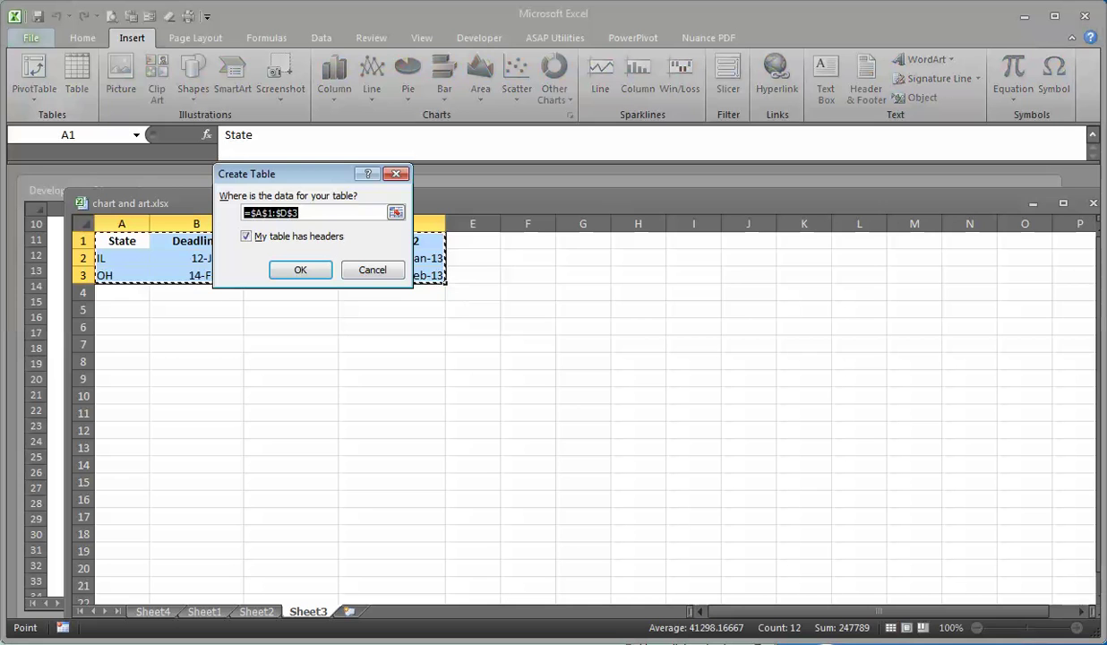
drag(291, 174, 568, 257)
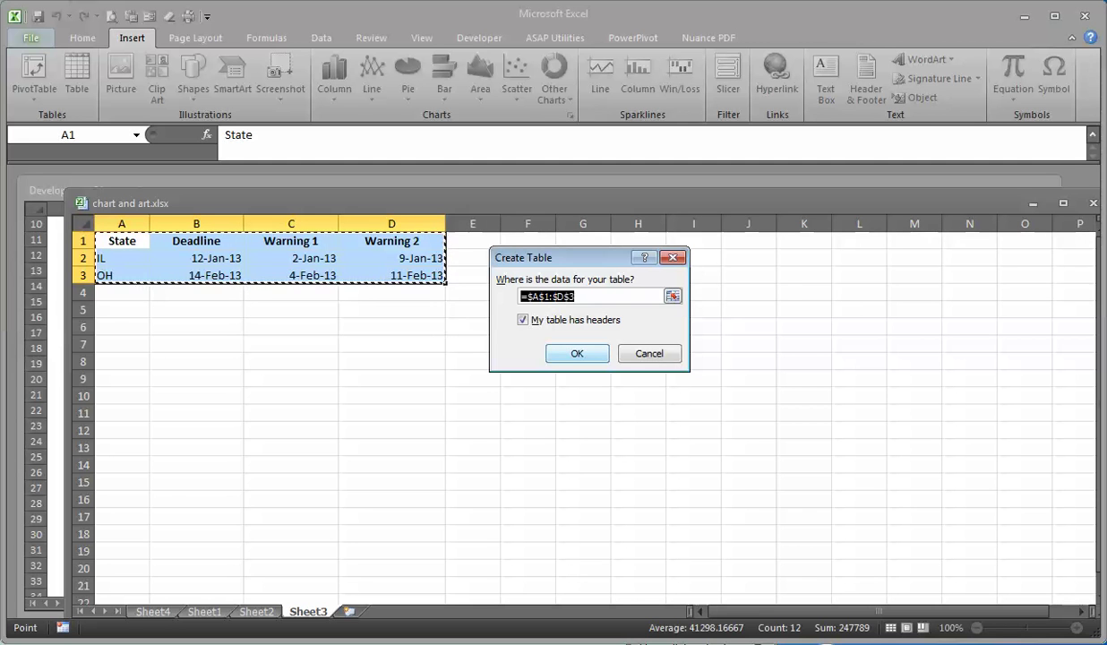
key(Return)
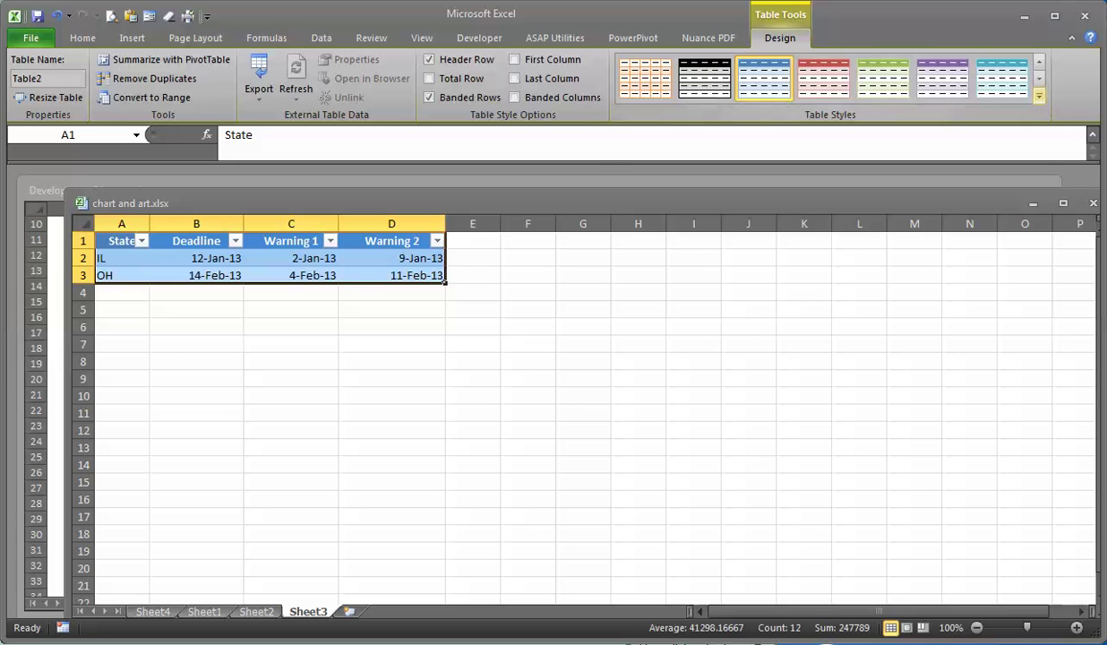
Apply the light aqua table style with a solid header row and horizontal row lines to the table
click(1039, 95)
scroll(968, 180, down, 1)
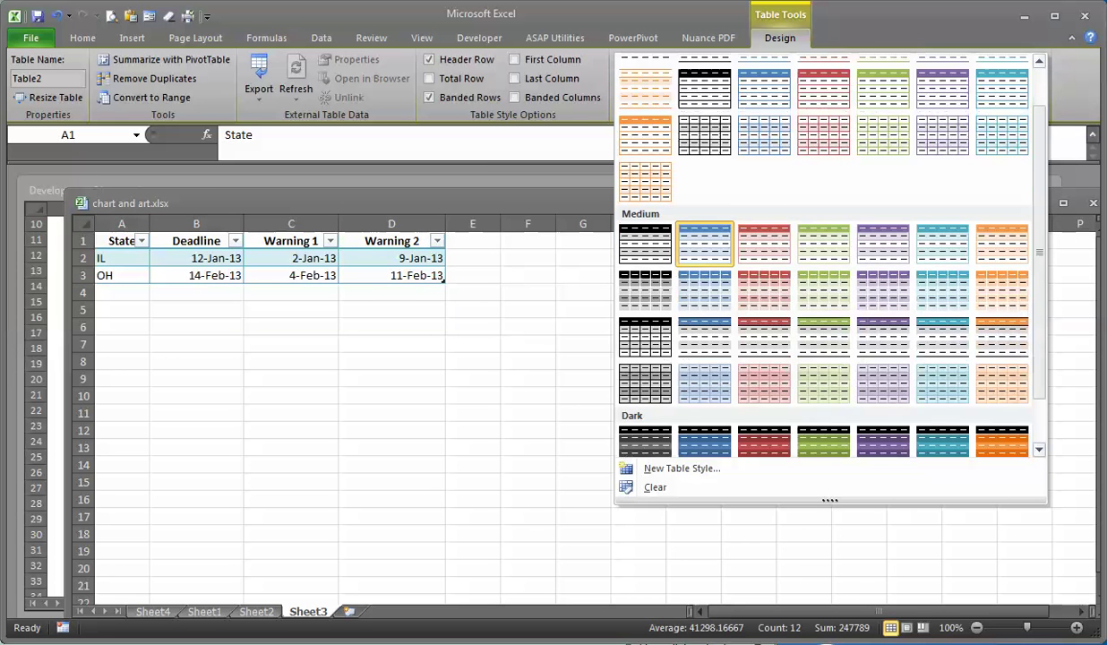
scroll(824, 269, down, 1)
scroll(824, 269, up, 2)
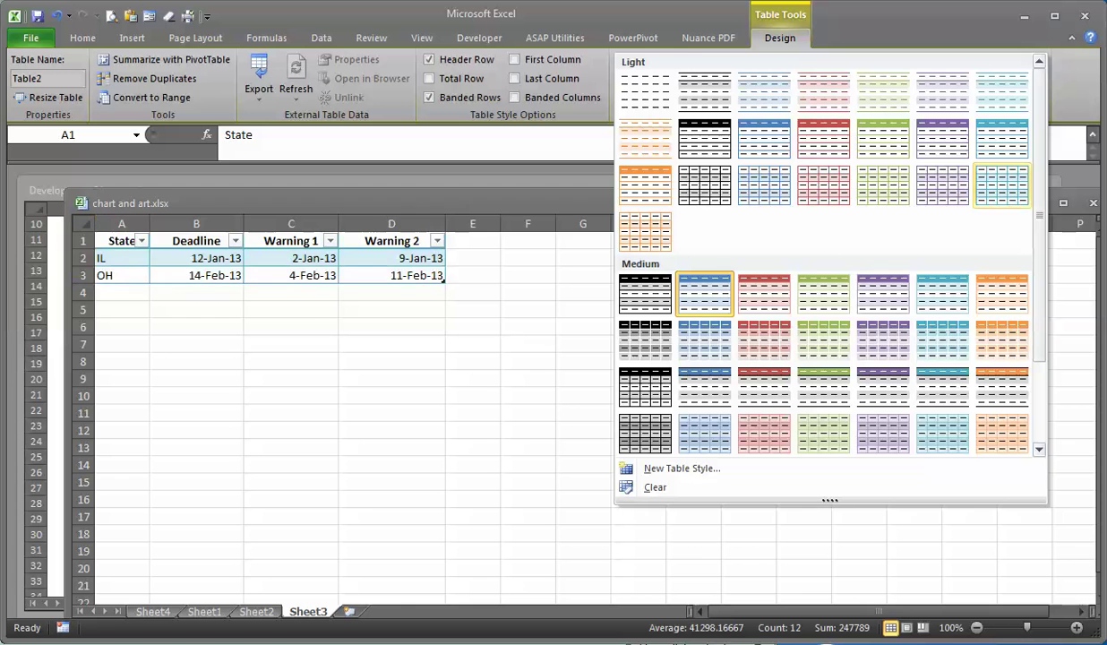
click(1003, 137)
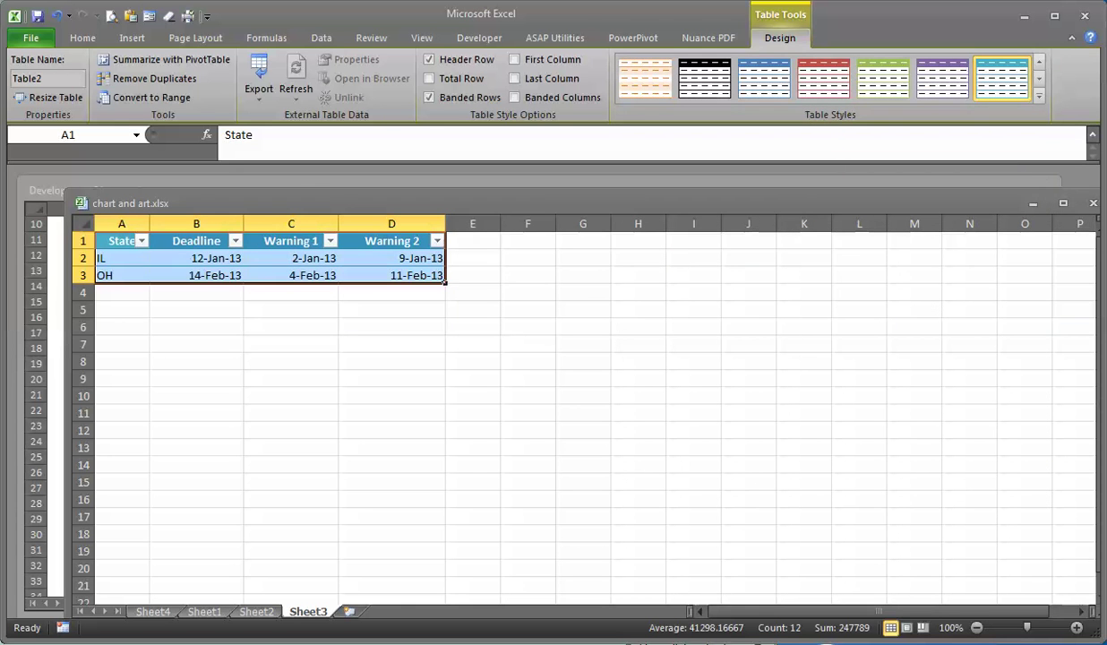
click(392, 482)
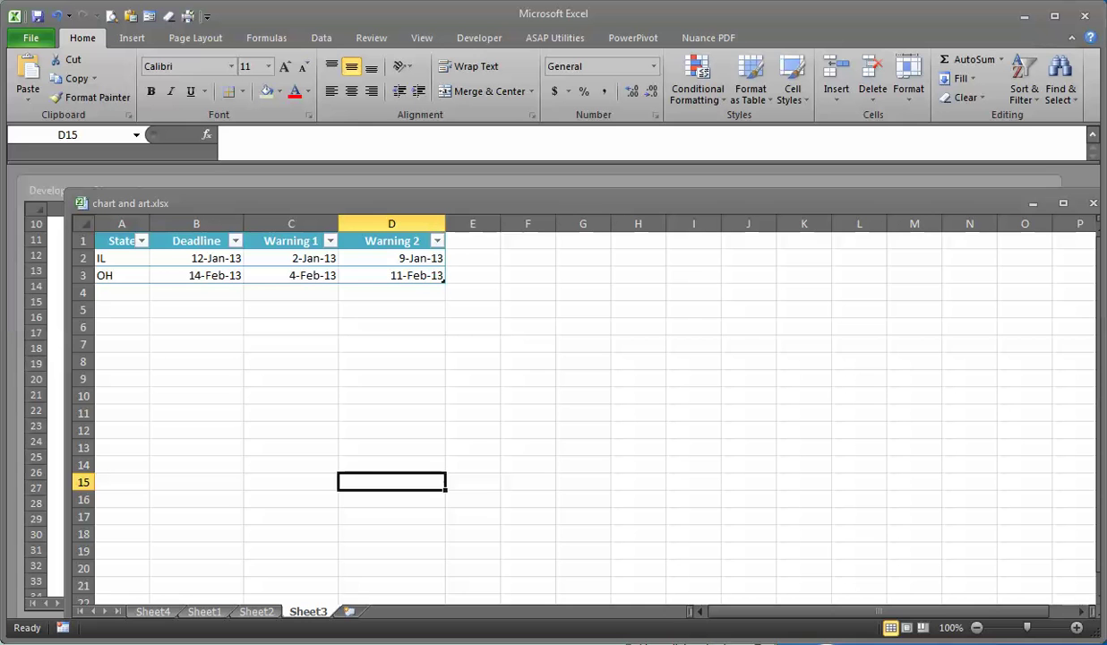
Extend the table with a new row by entering state MN in A4
click(122, 293)
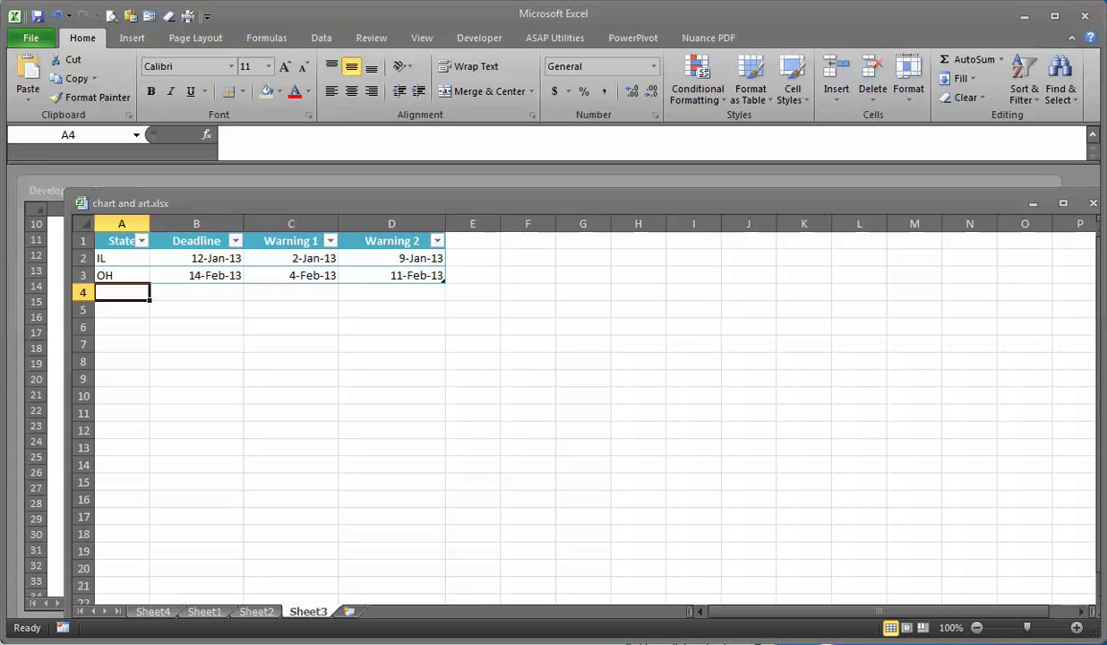
text(MN)
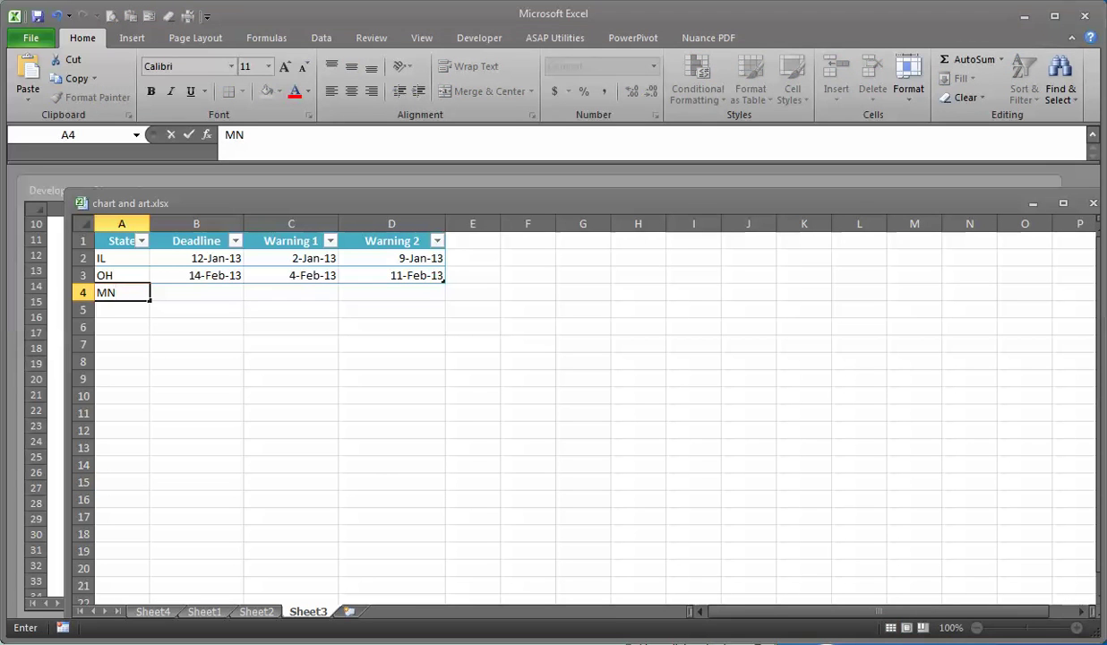
key(Return)
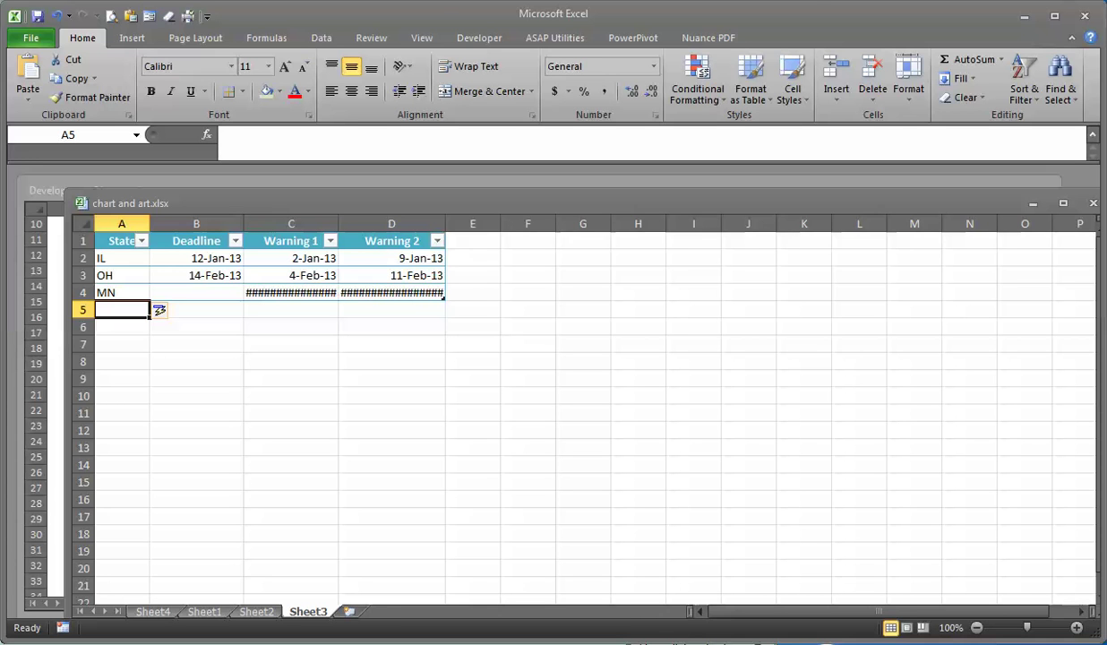
Enter 21-Jan-13 as the deadline for the MN row in B4
key(Up)
key(Right)
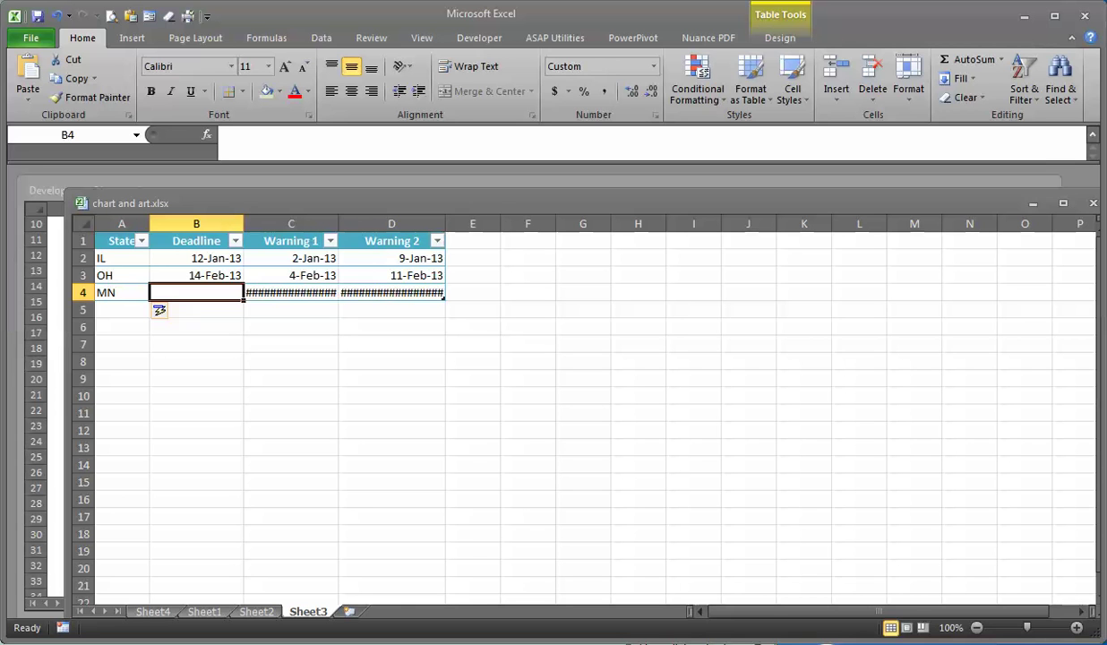
text(21)
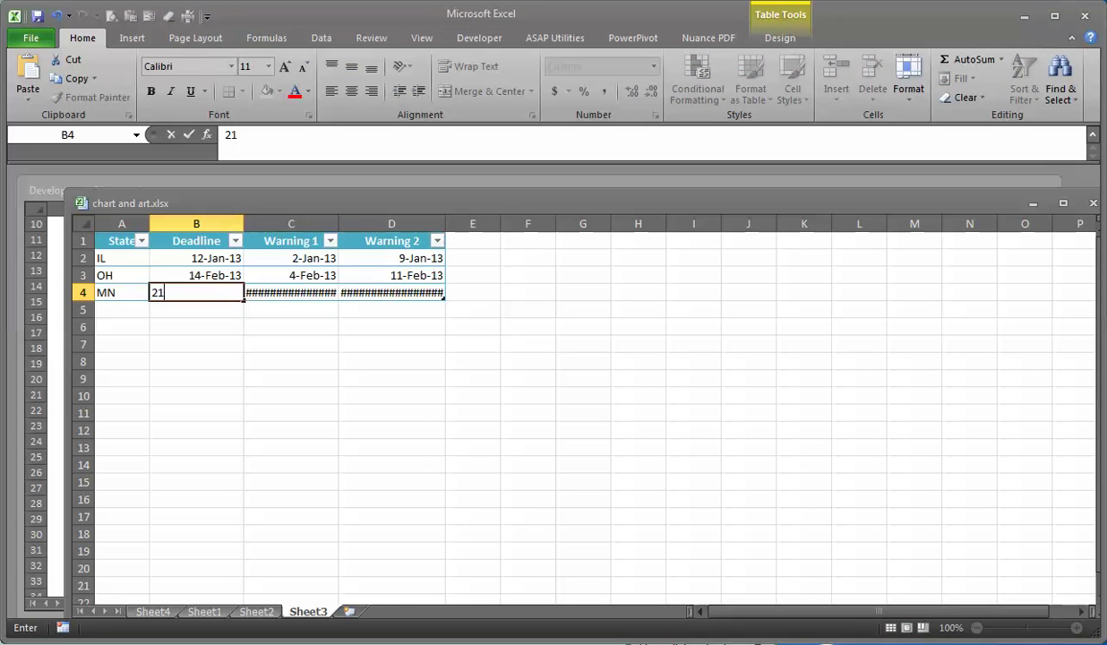
text(jan13)
key(Return)
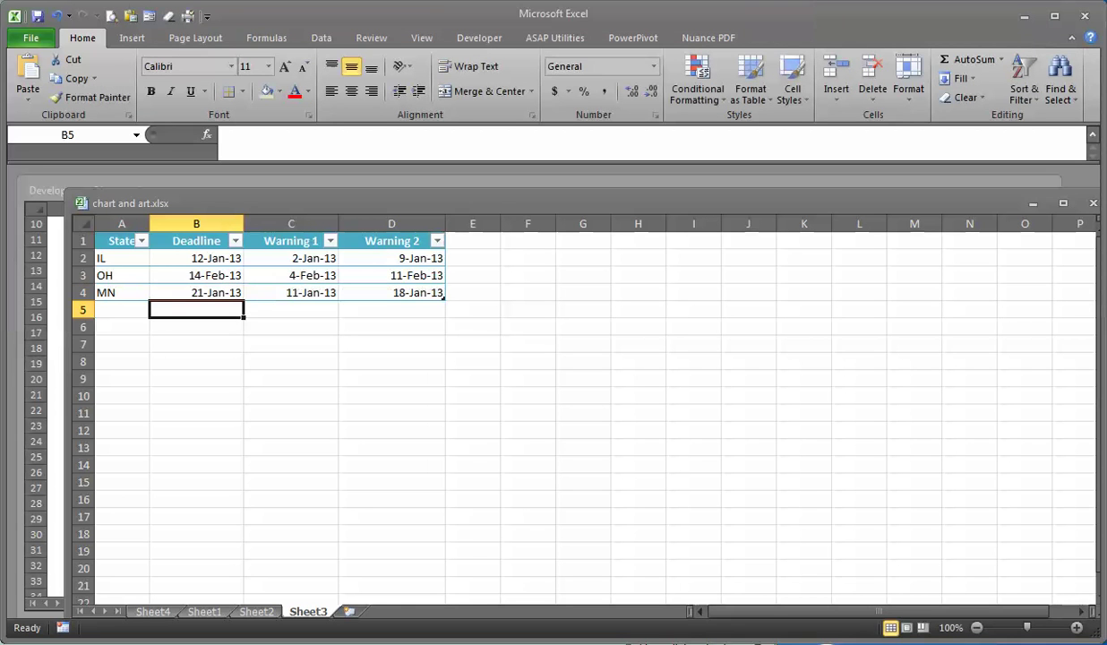
Add a WI row directly below the MN row with the deadline 1-Feb-13
key(Left)
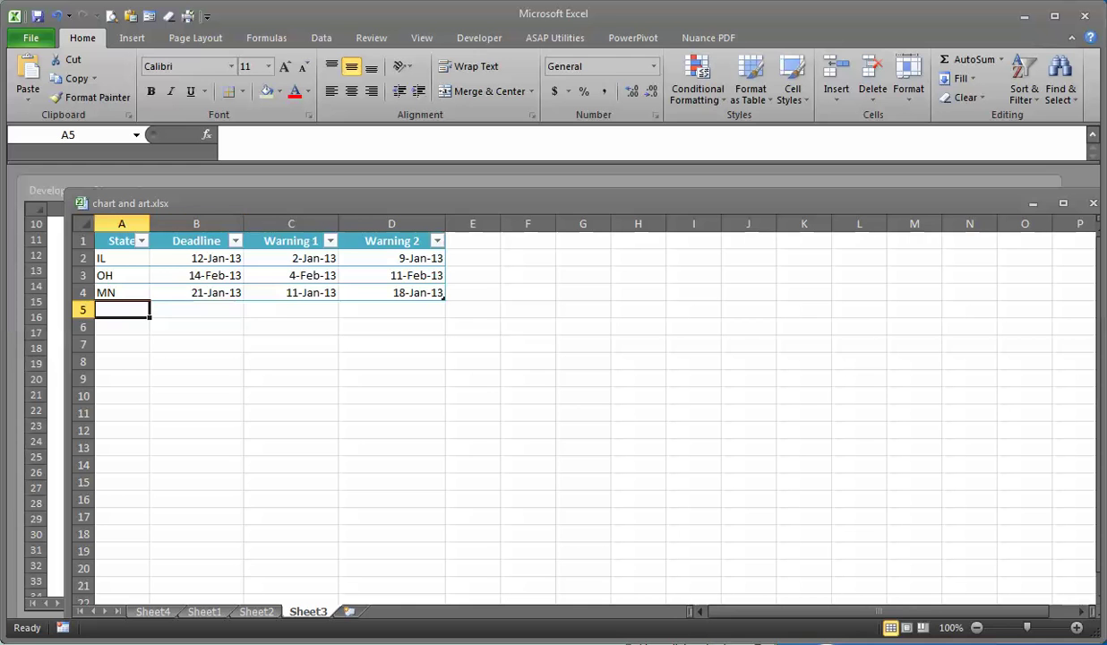
text(WI)
key(Tab)
text(1feb)
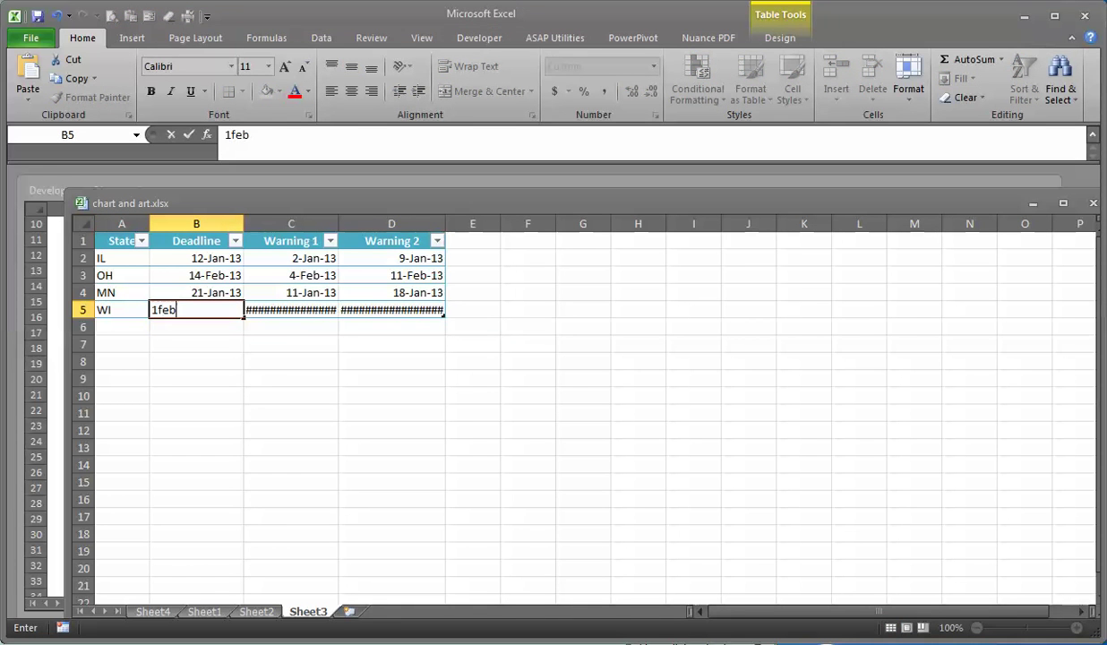
text(13)
key(Return)
Add an MD row directly below the WI row with the deadline 15-Mar-13
key(Left)
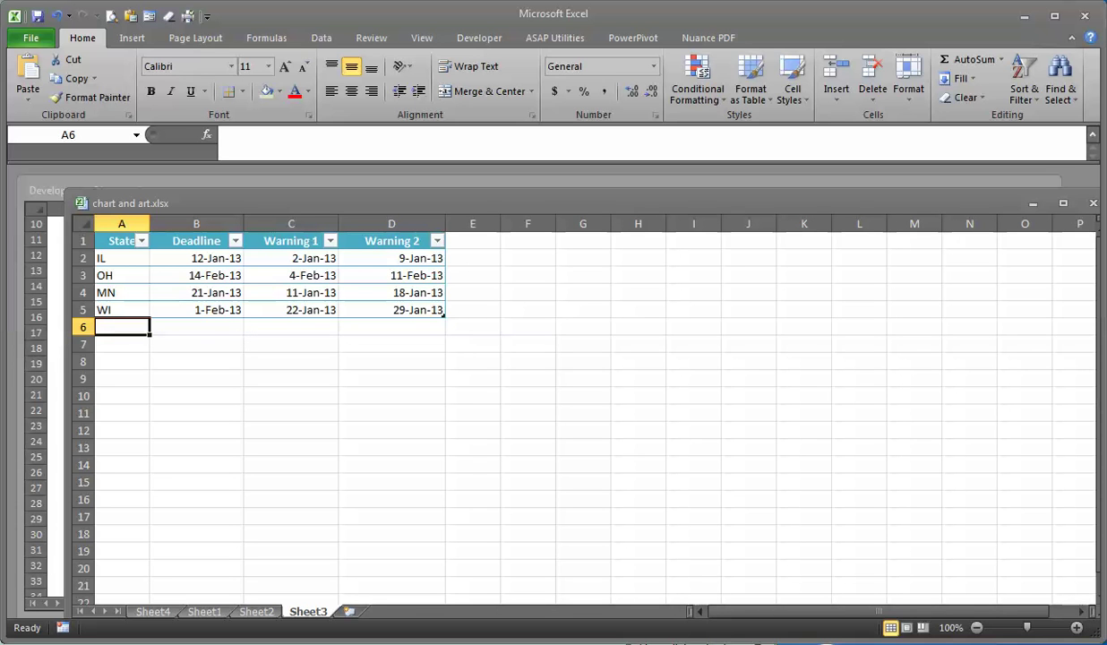
text(MD)
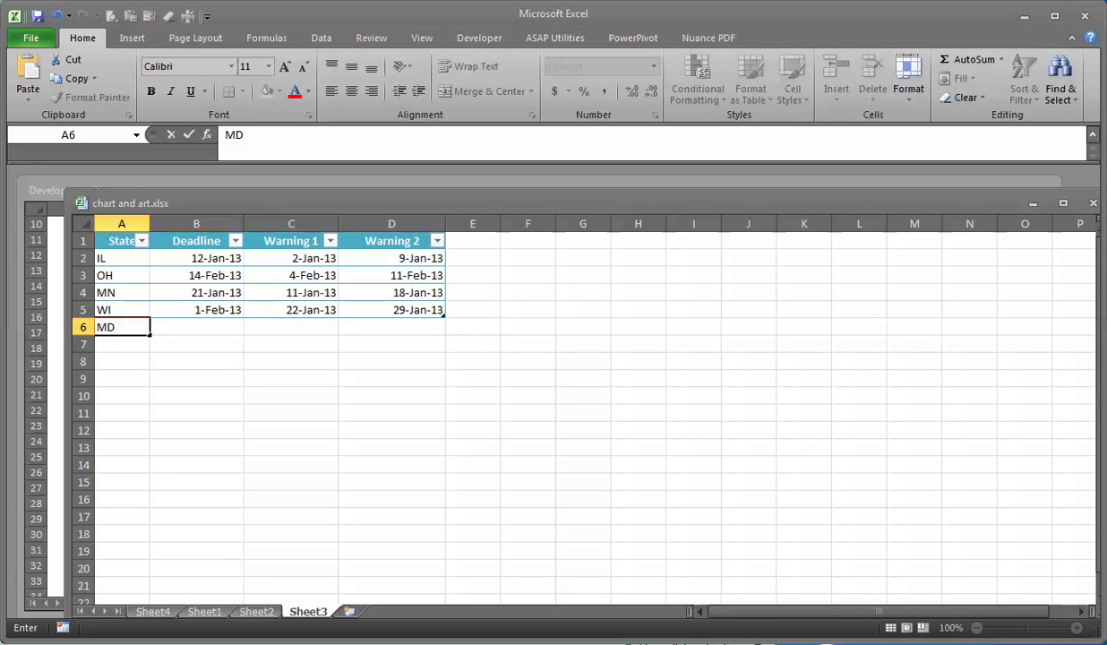
key(Tab)
text(15)
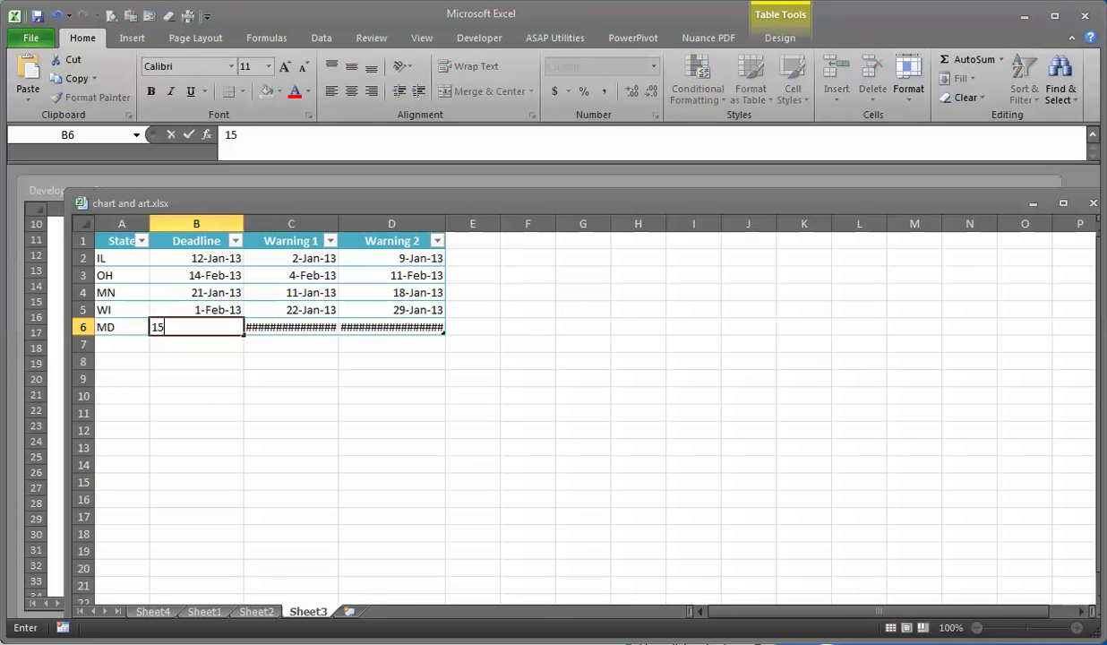
text(MAR13)
key(Return)
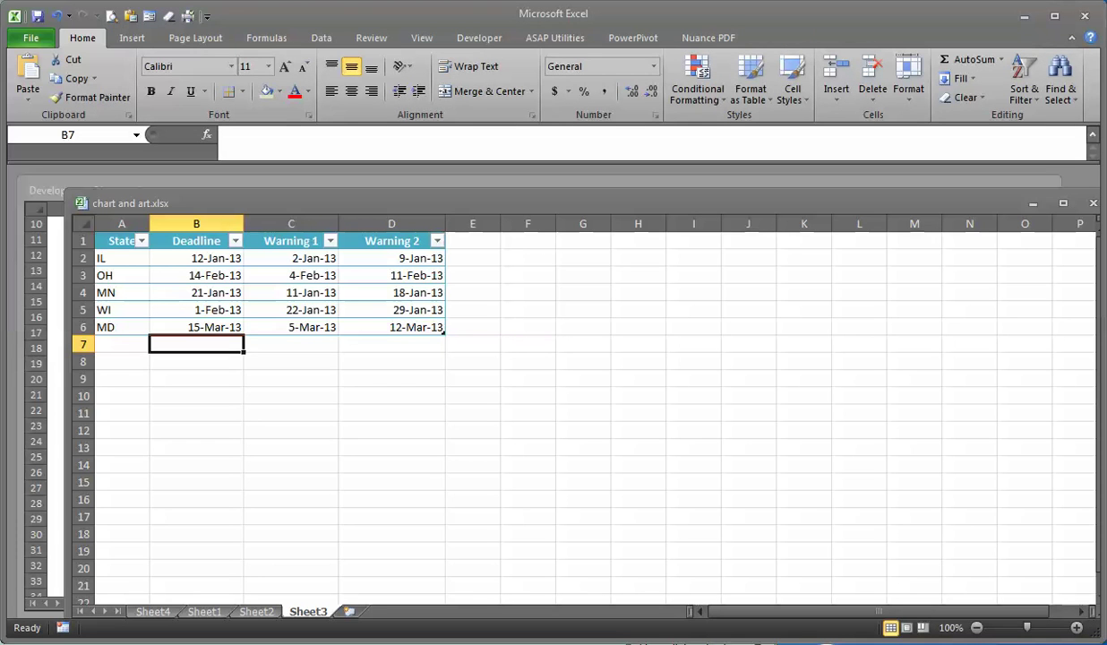
Add an IA row directly below the MD row with the deadline 4-Feb-13
key(Left)
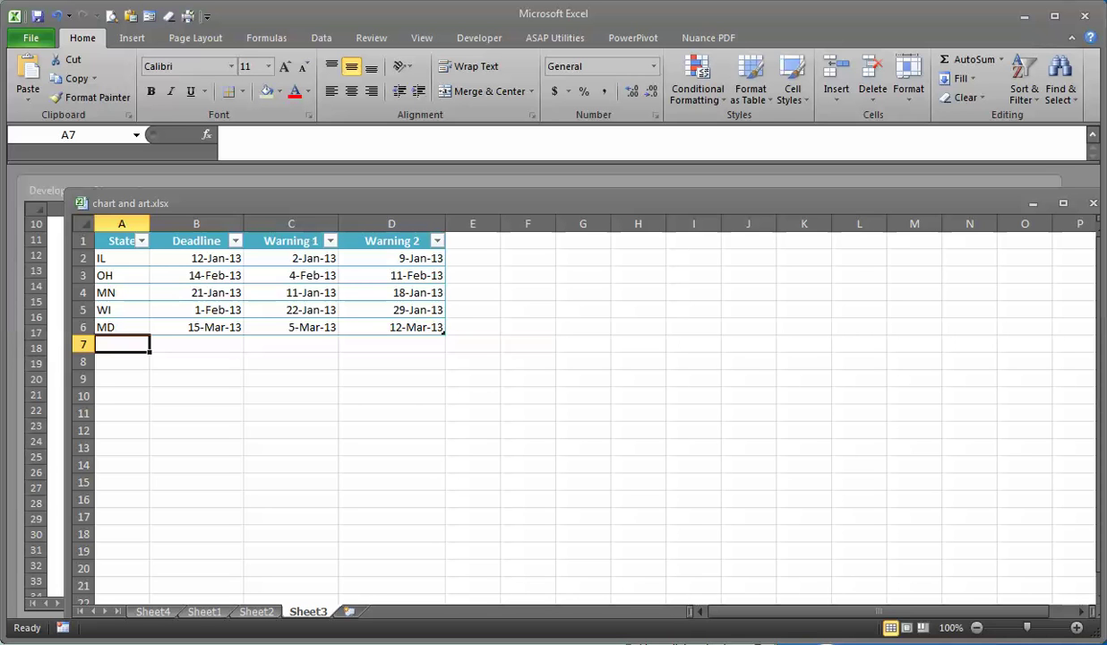
text(IA)
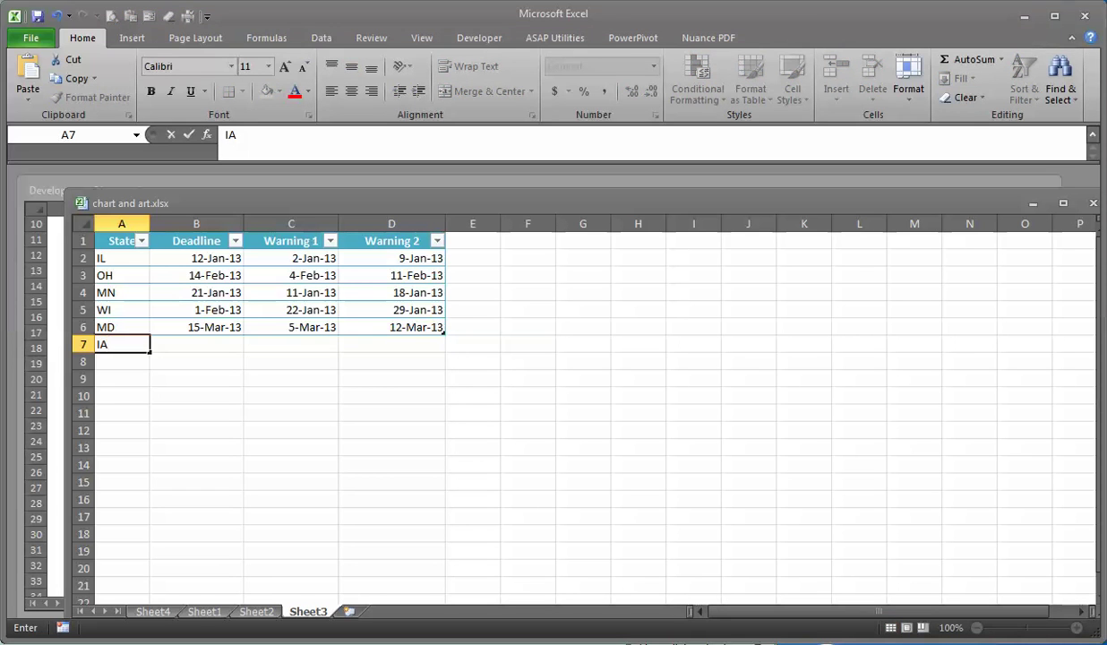
key(Tab)
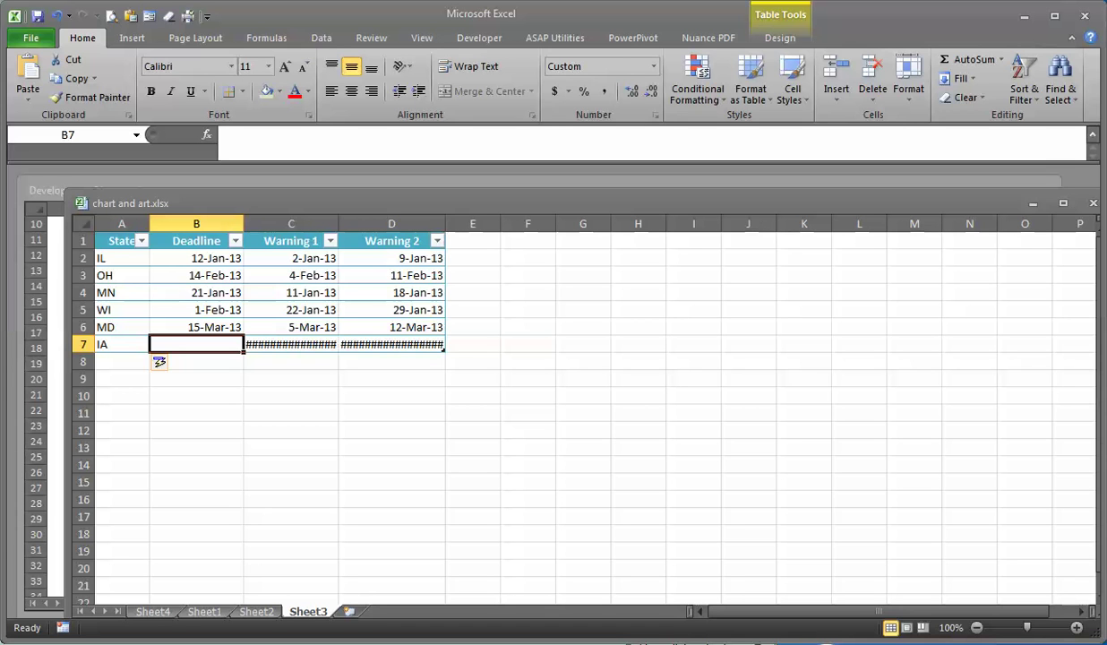
text(4)
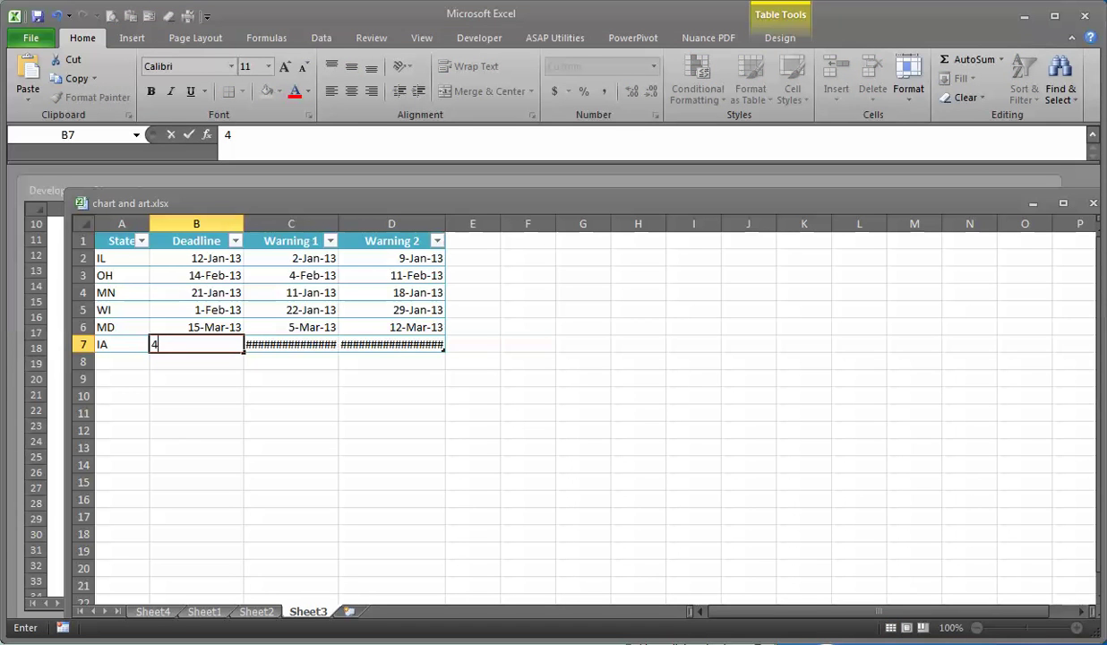
text(F)
text(13)
key(Return)
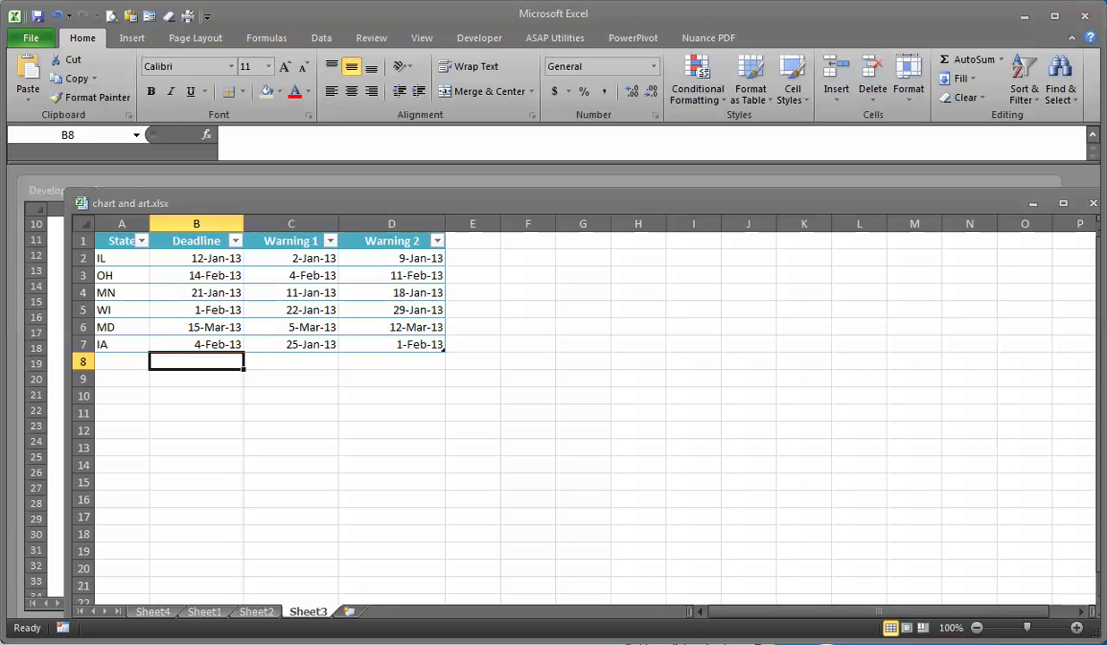
Leave row 8 blank and enter state GA in A9 with the deadline 9-Jan-13 in B9
key(Down)
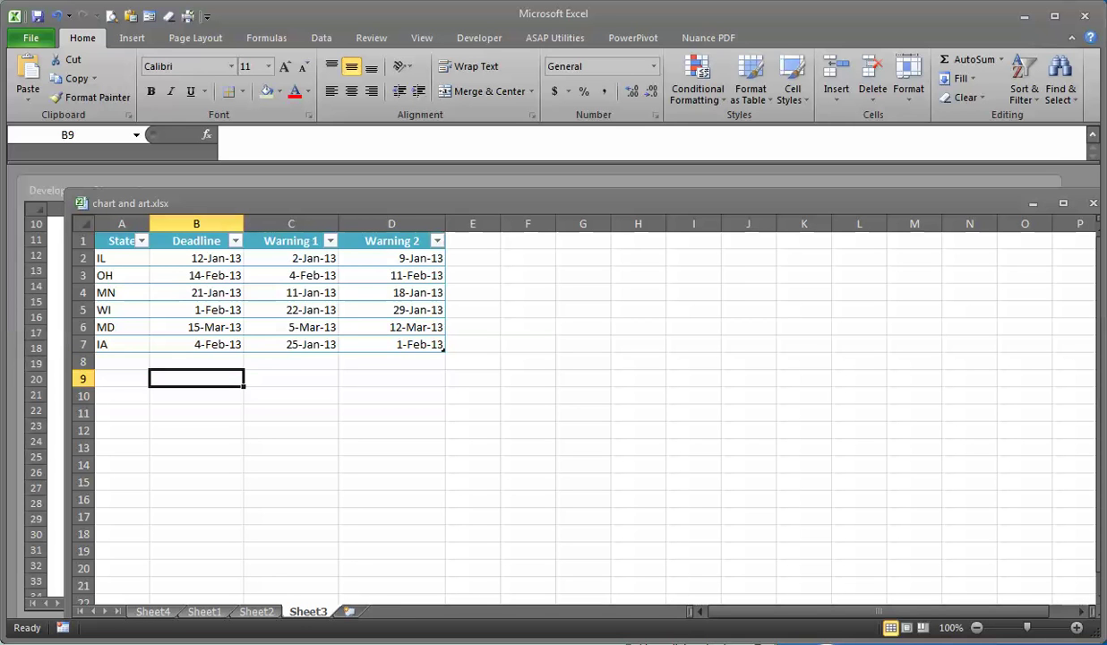
key(Left)
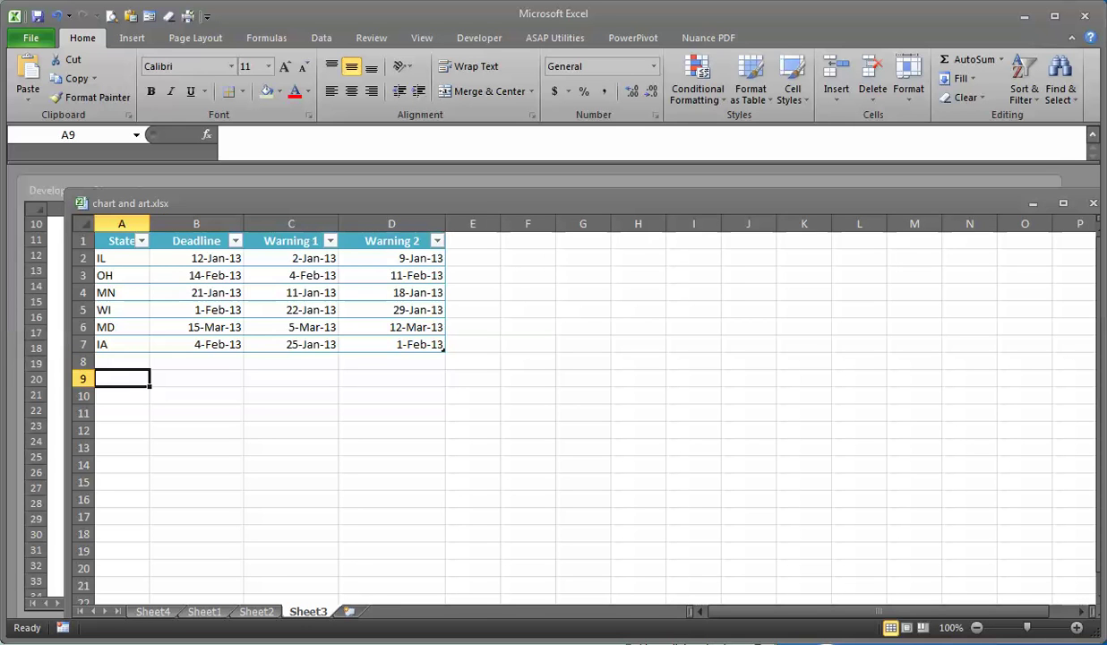
text(GA)
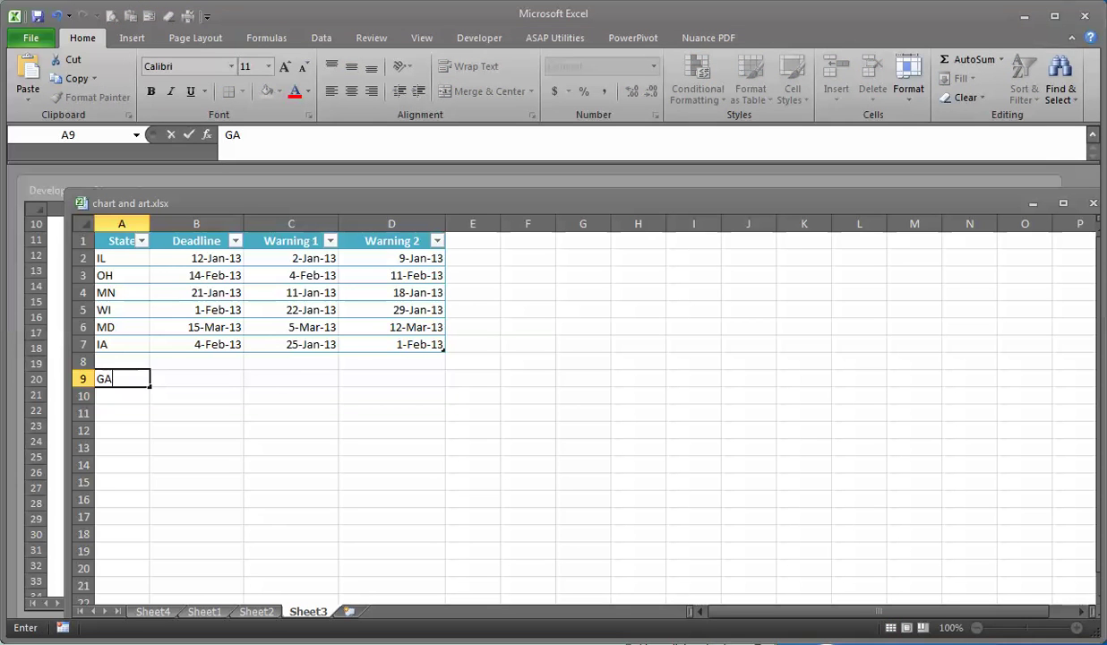
key(Tab)
text(9)
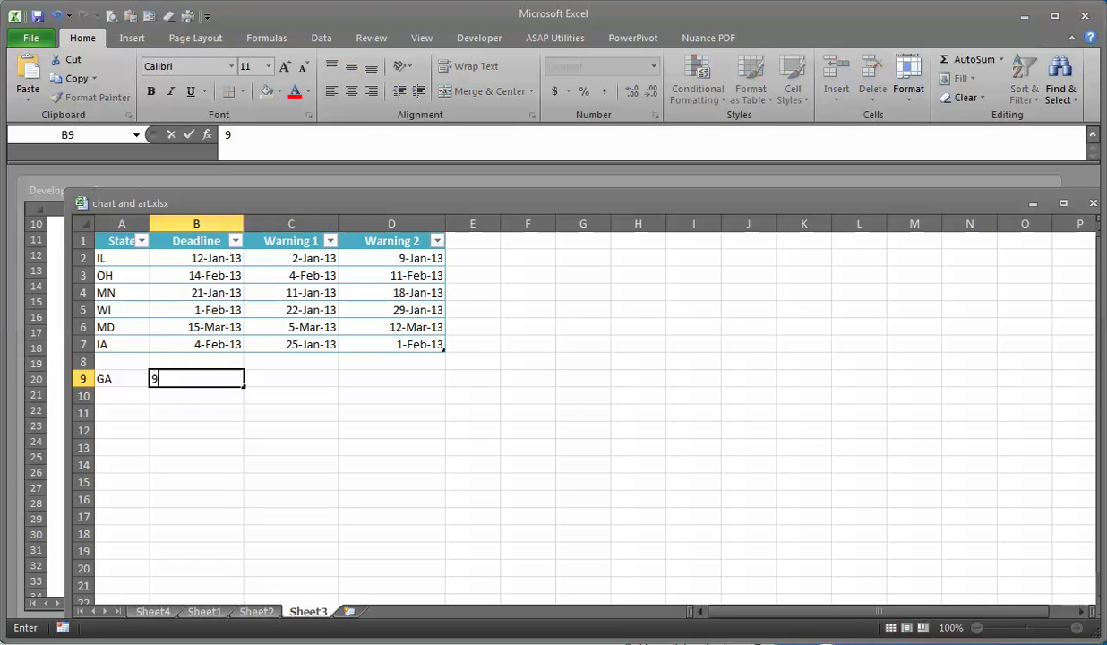
text(JAN13)
key(Up)
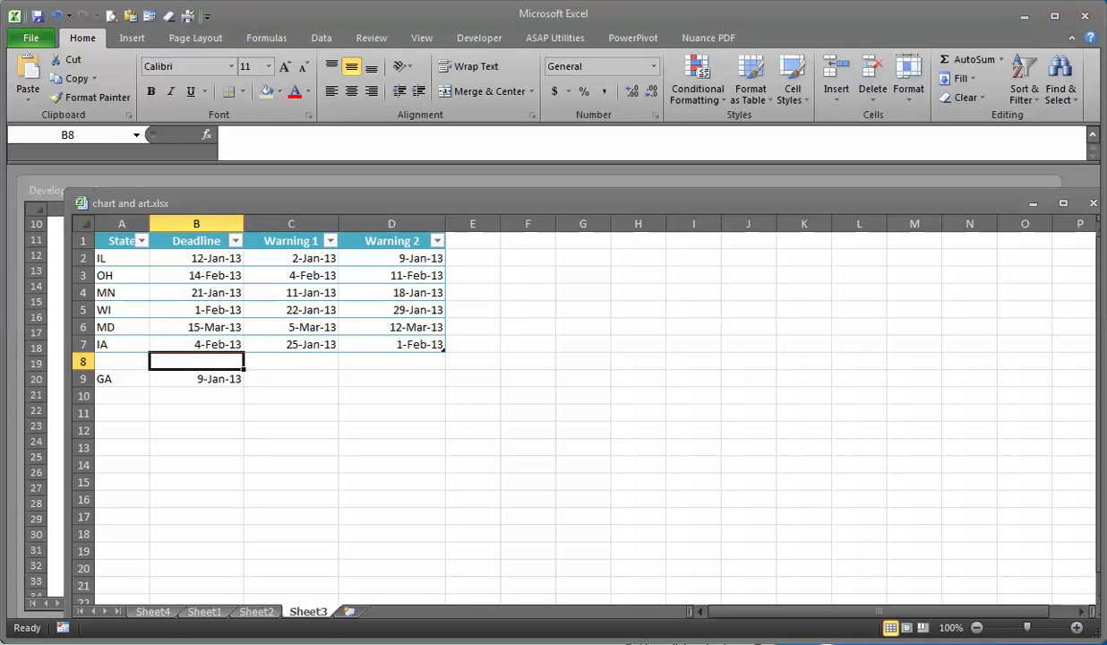
Fill the blank row 8 with state MA and the deadline 3-Jan-13
key(Left)
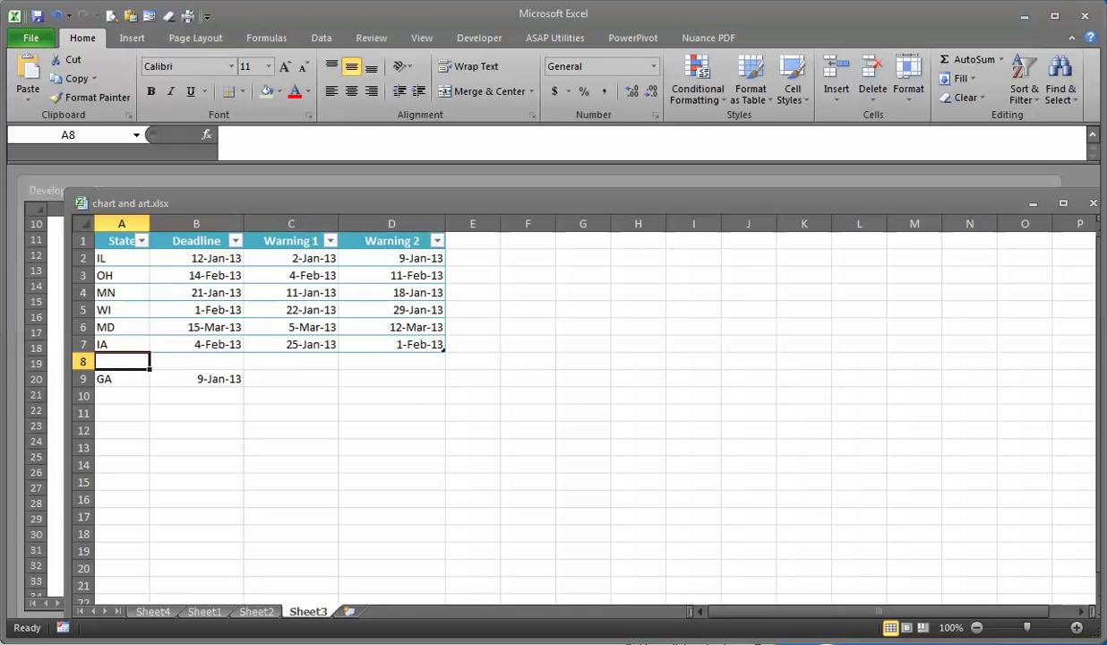
text(MA)
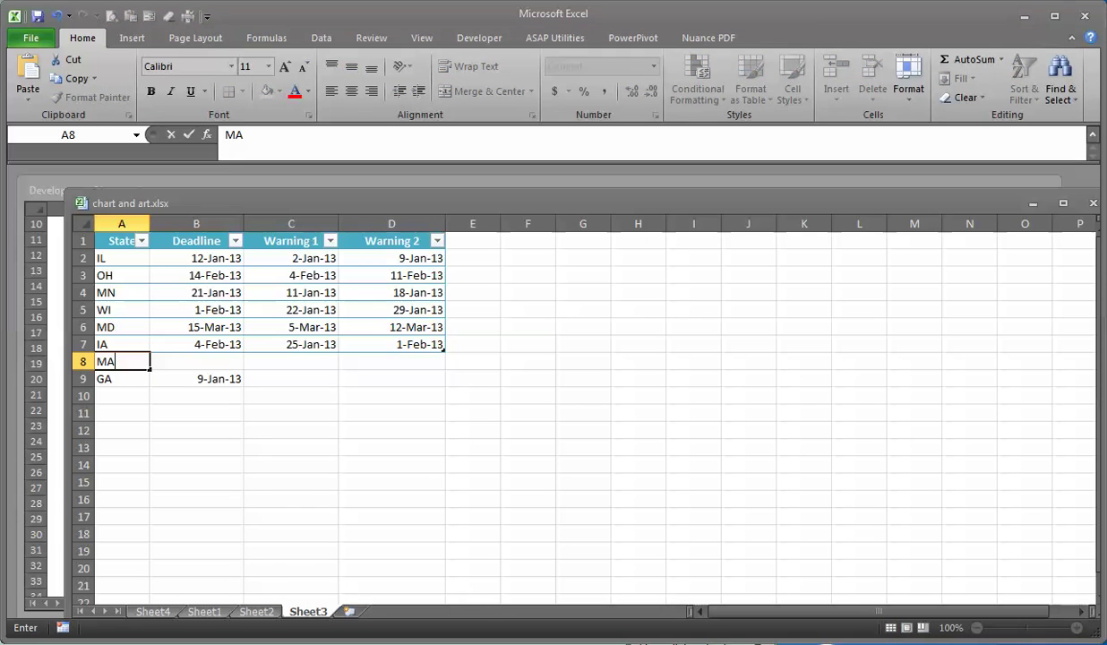
key(Tab)
text(3)
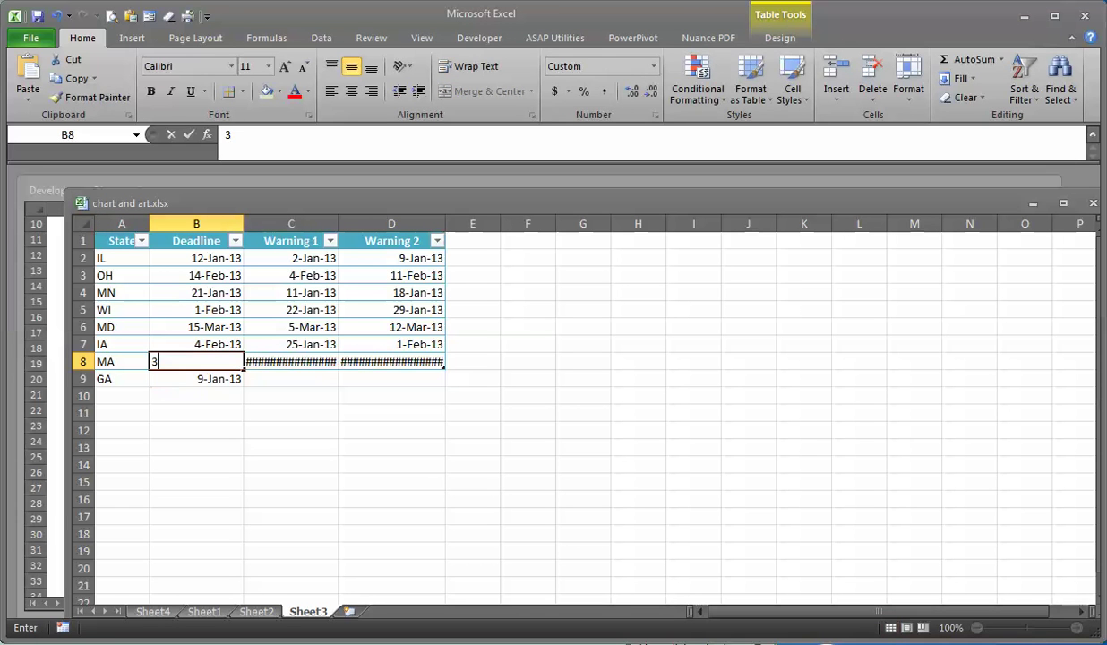
text(jan13)
key(Return)
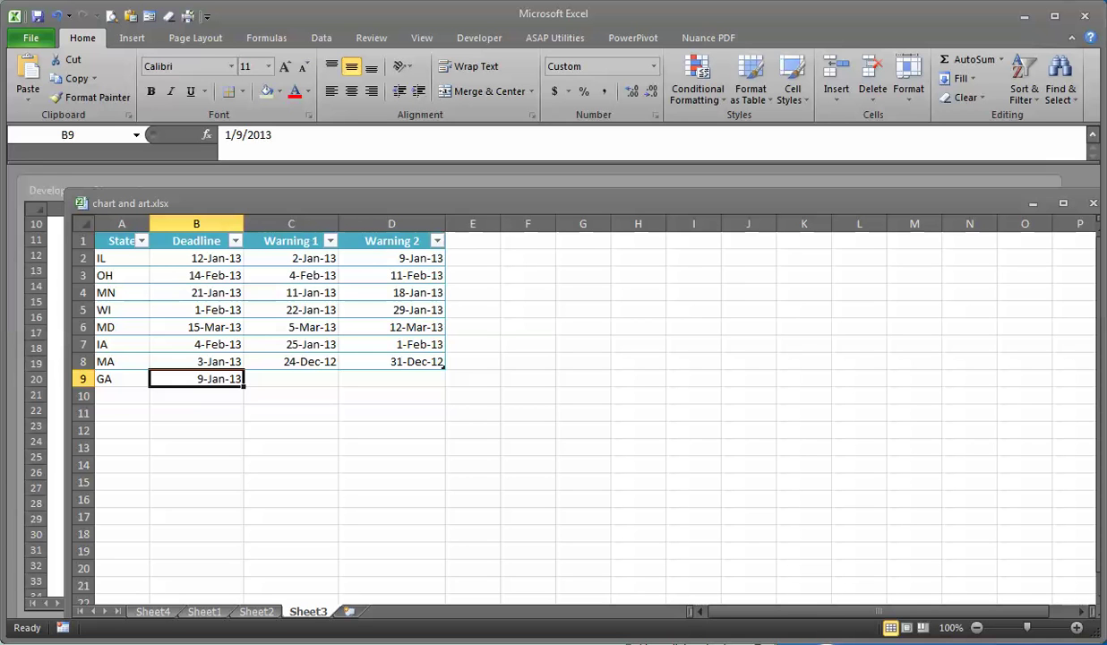
click(122, 396)
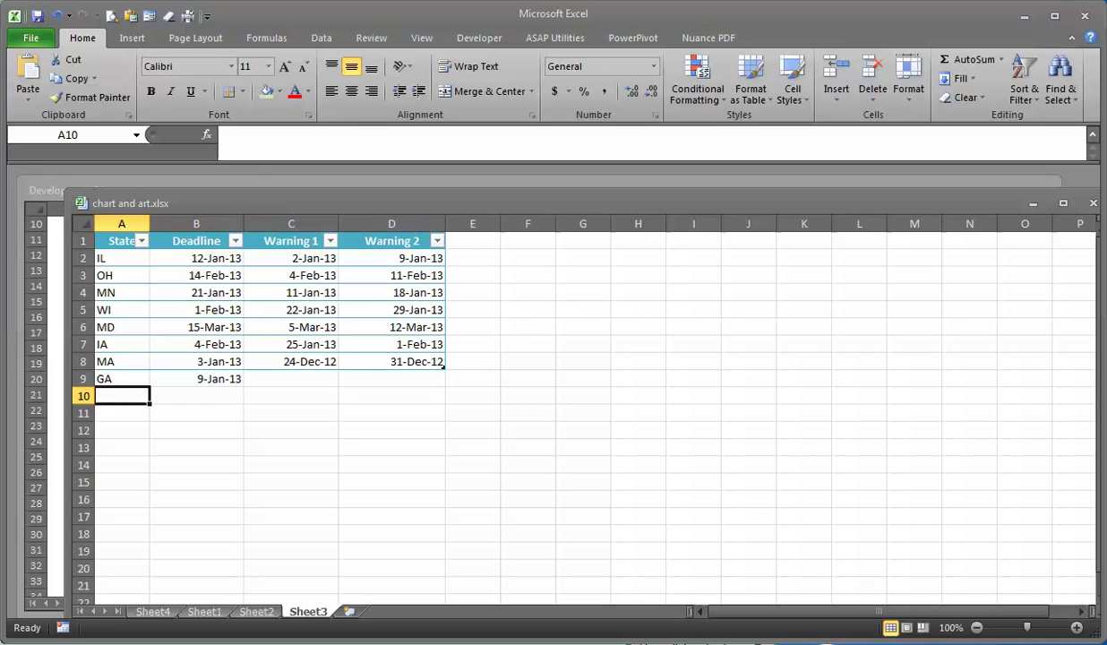
text(SC)
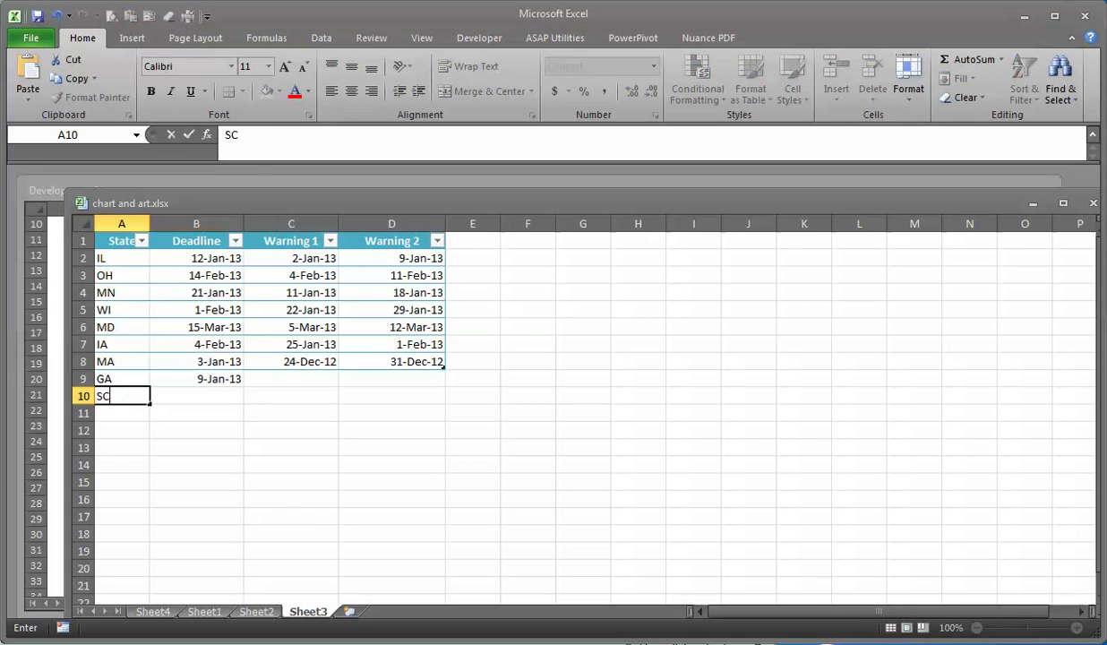
text(5mar13)
key(Return)
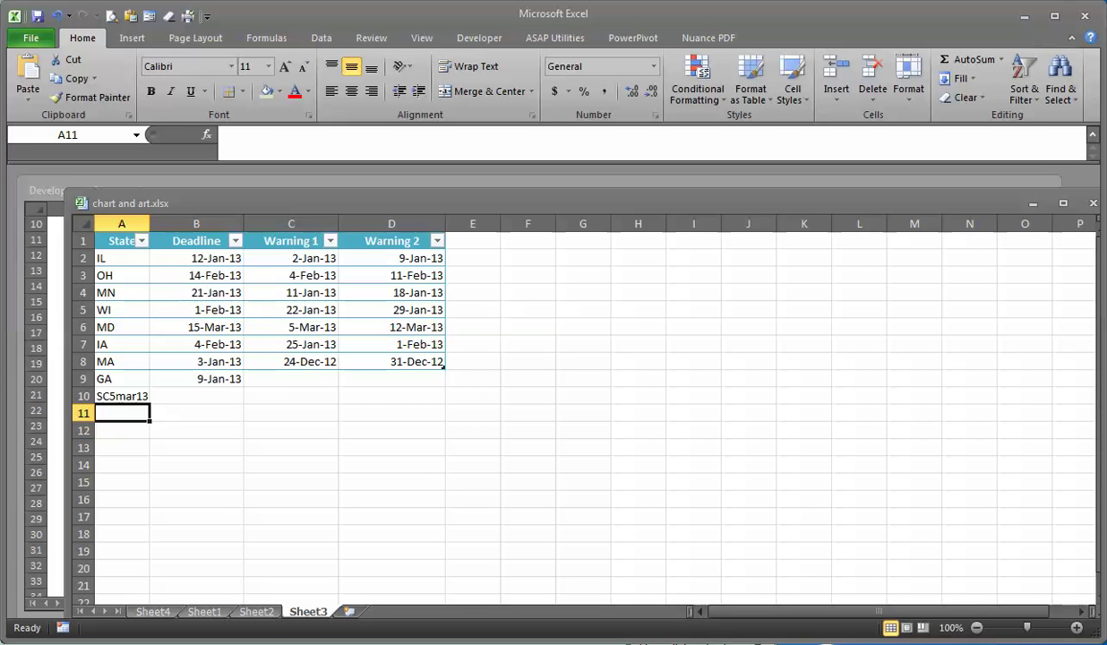
Set A10 to state SC and enter the deadline 5-Jan-13 in B10
key(Up)
text(SC)
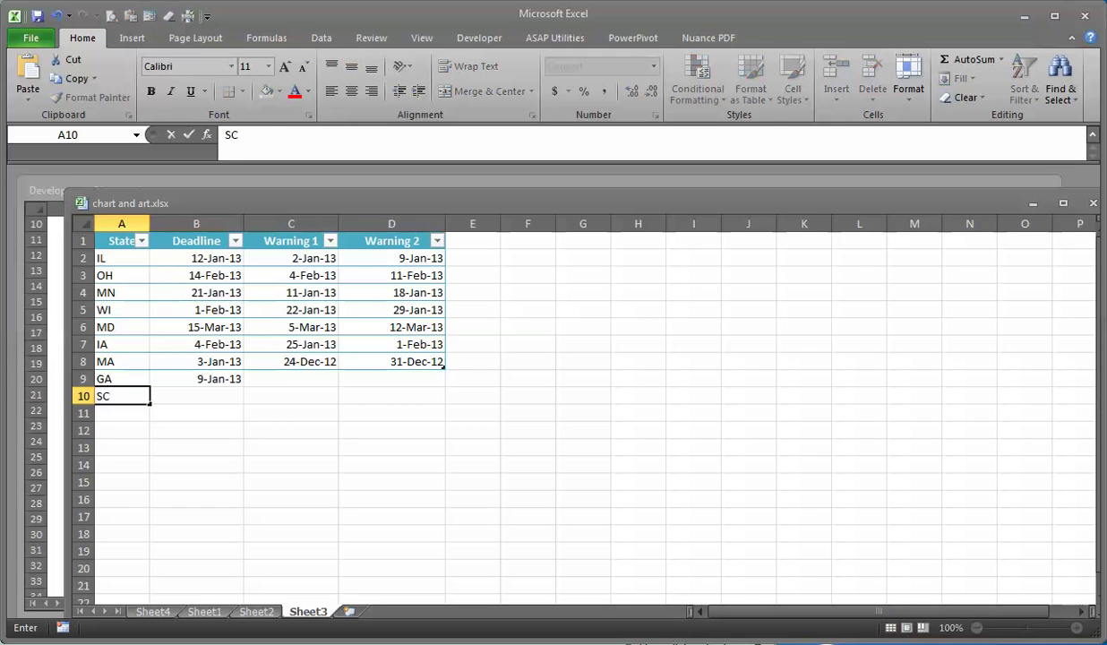
key(Tab)
text(5)
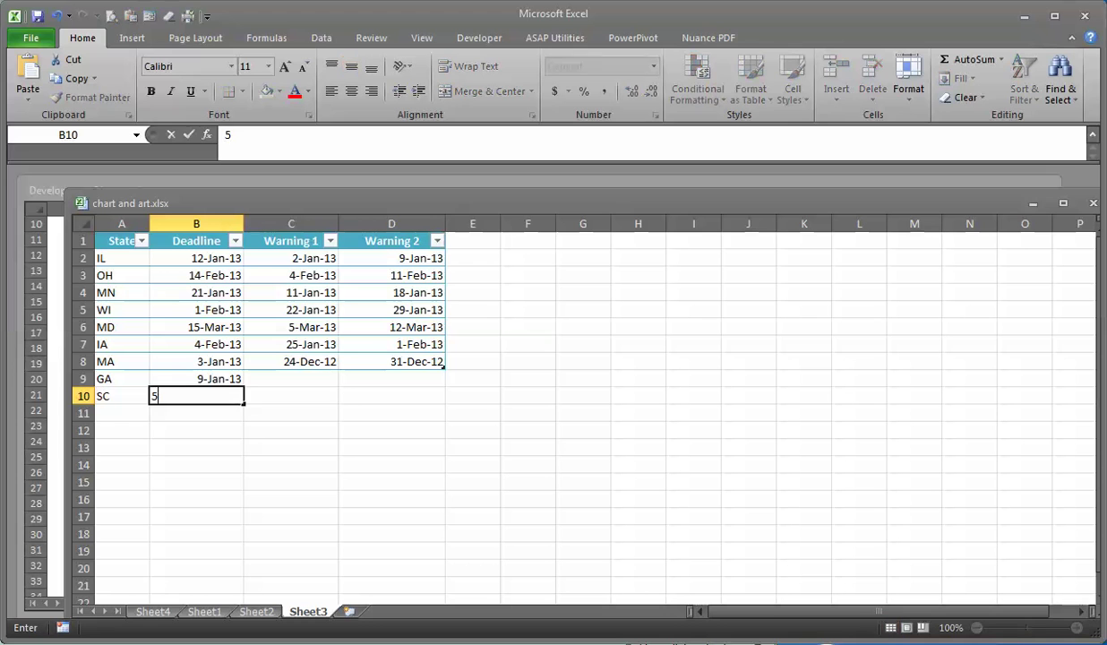
text(jan13)
key(Return)
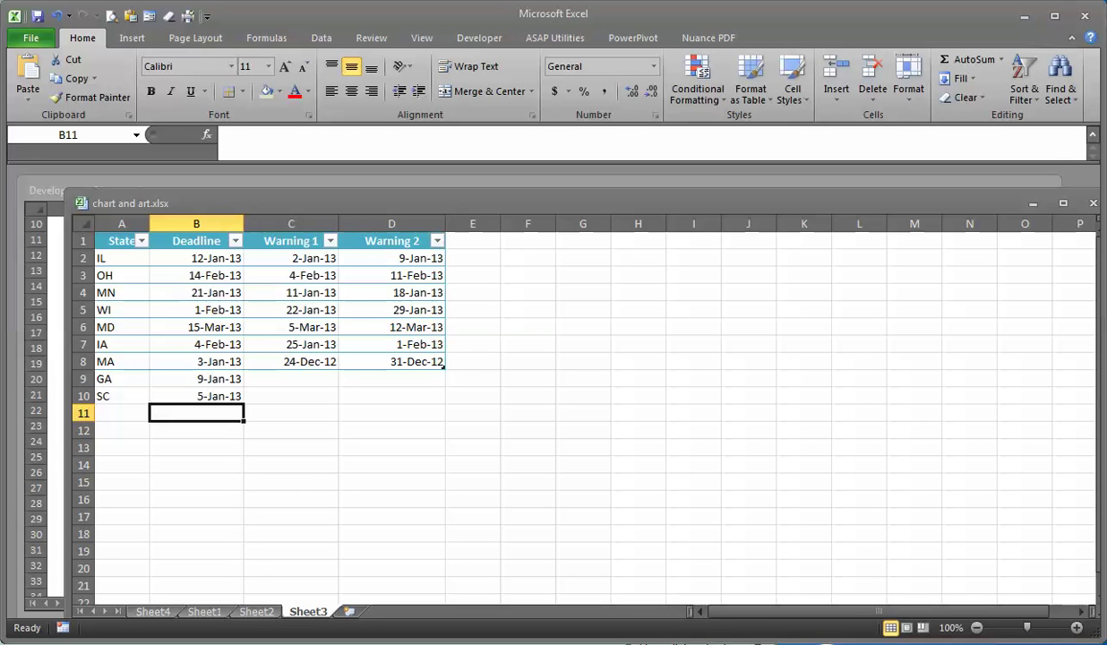